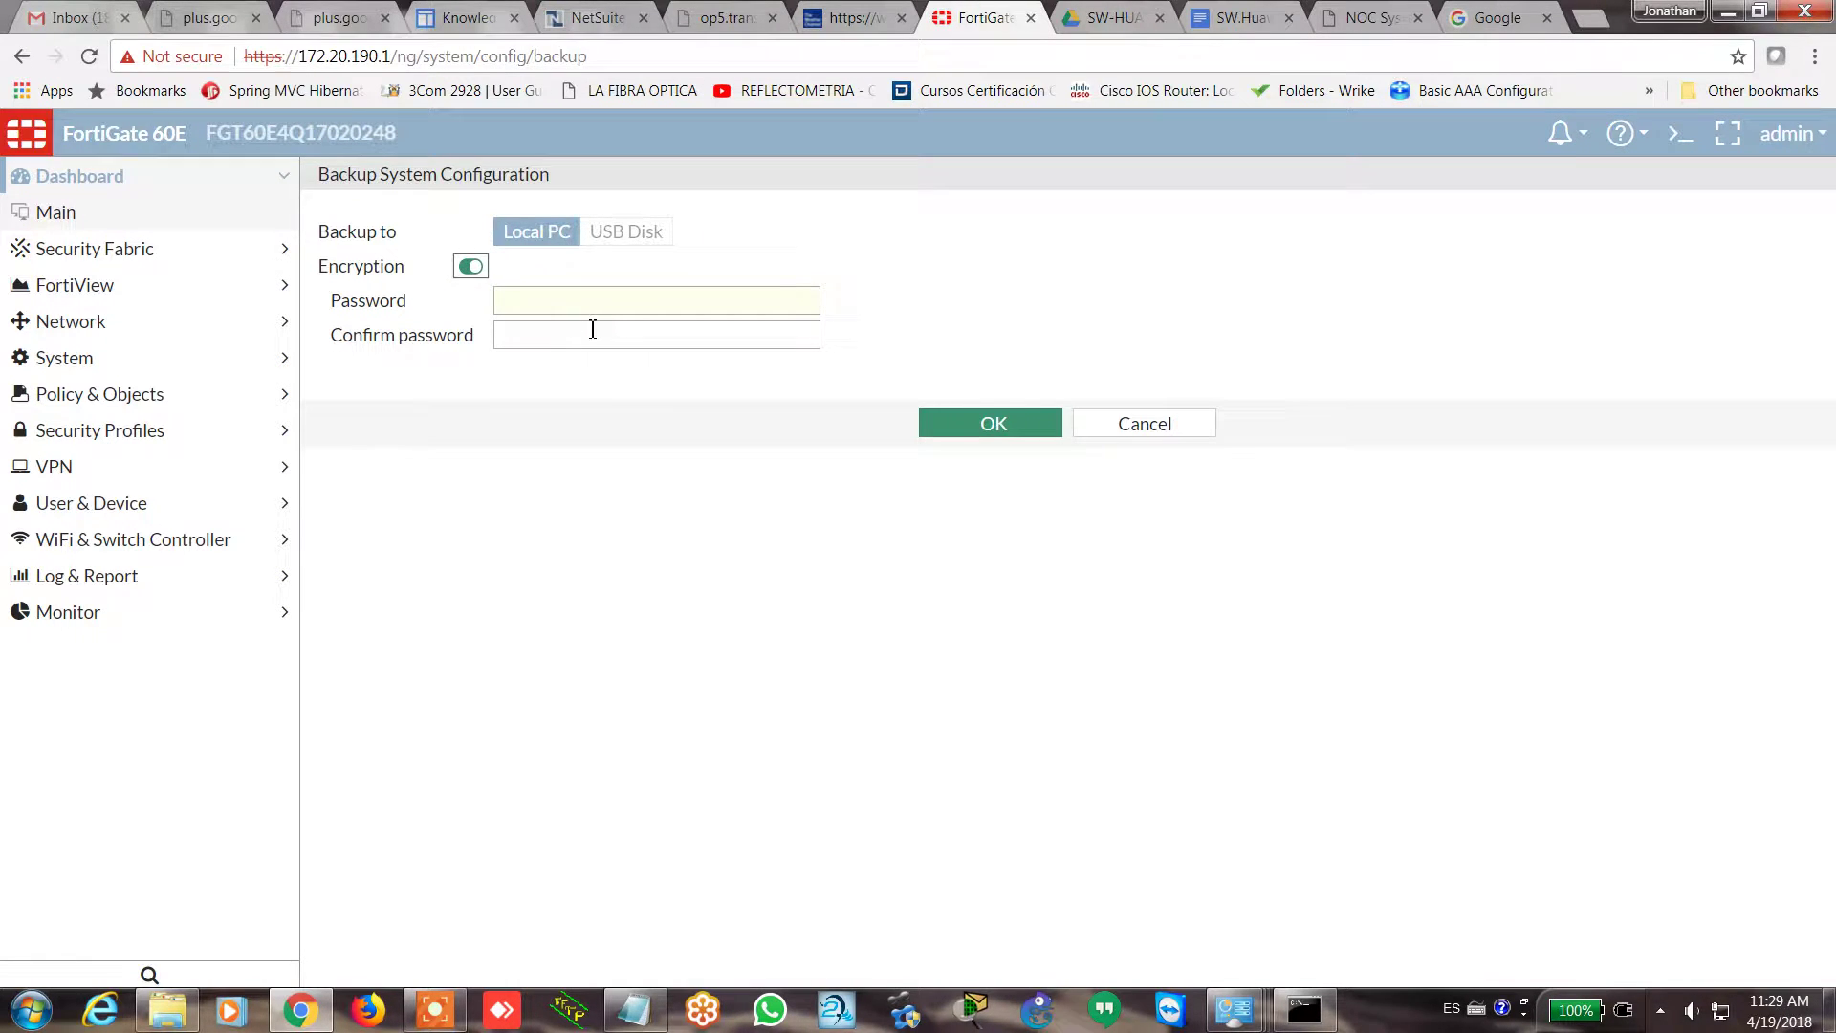
- Turn off encryption and back up the system configuration to the local PC as an unencrypted file
left_click(558, 309)
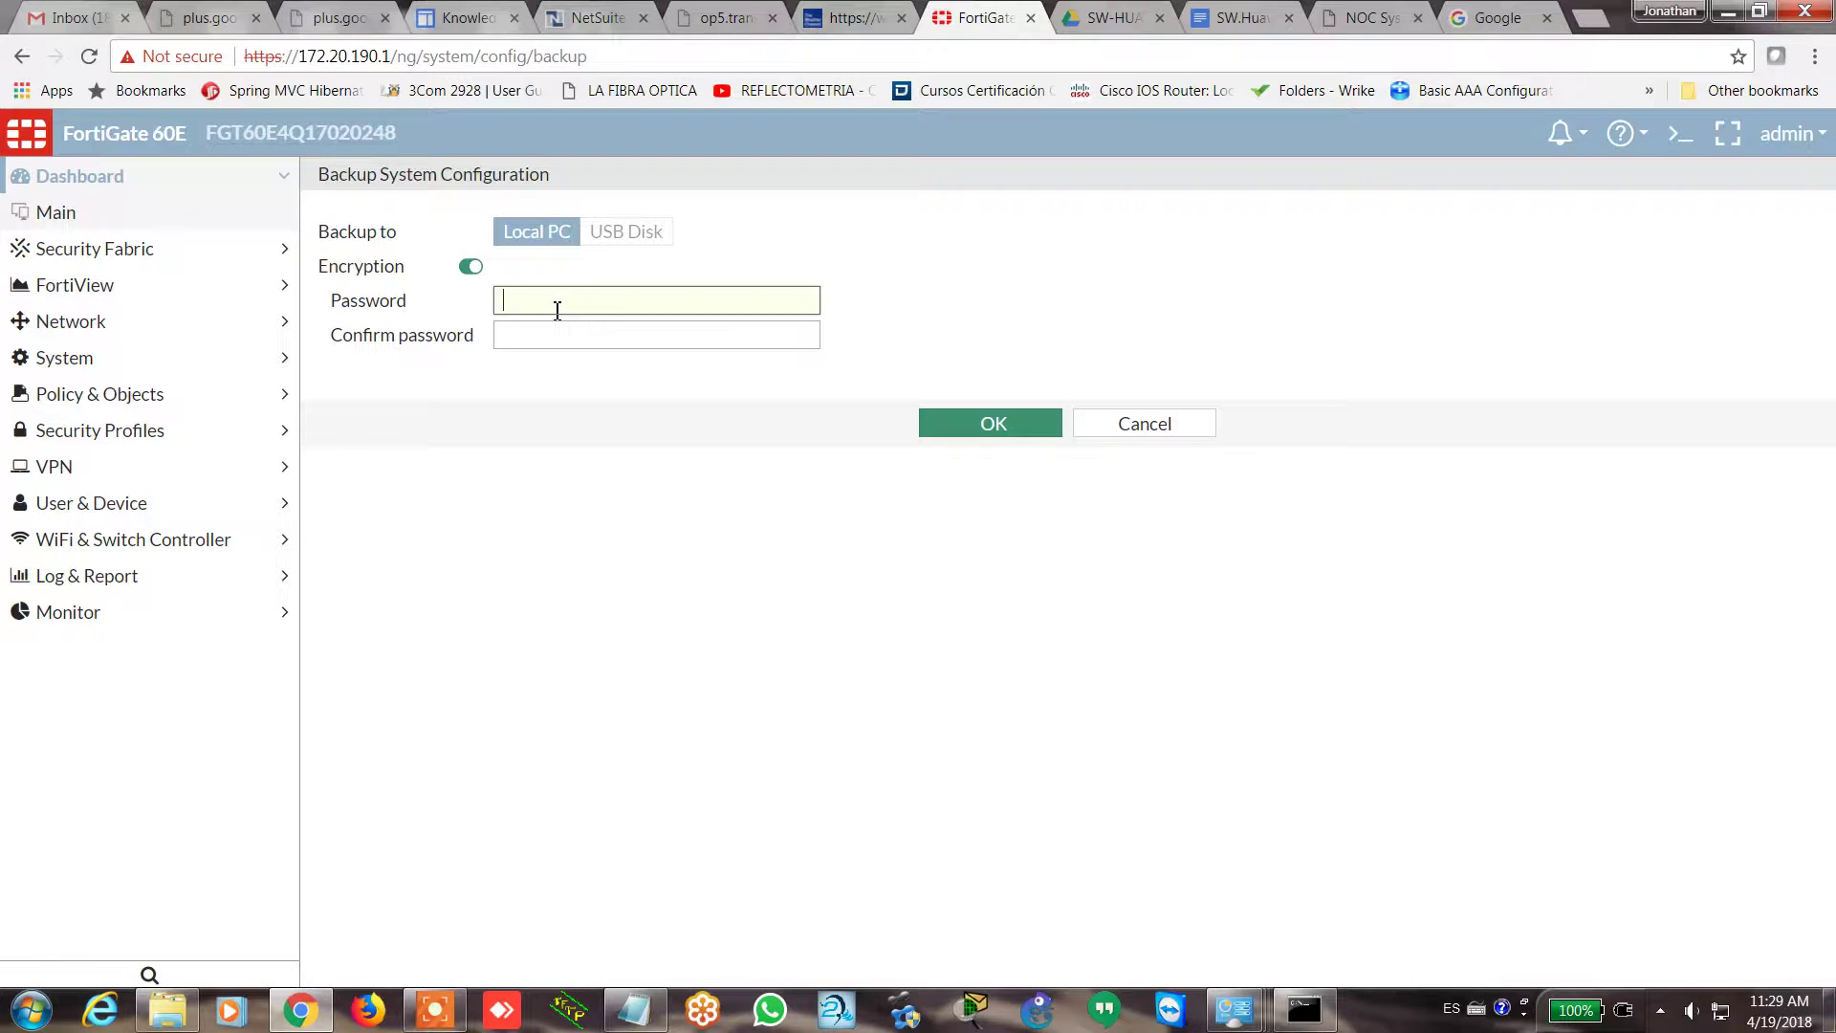
left_click(473, 273)
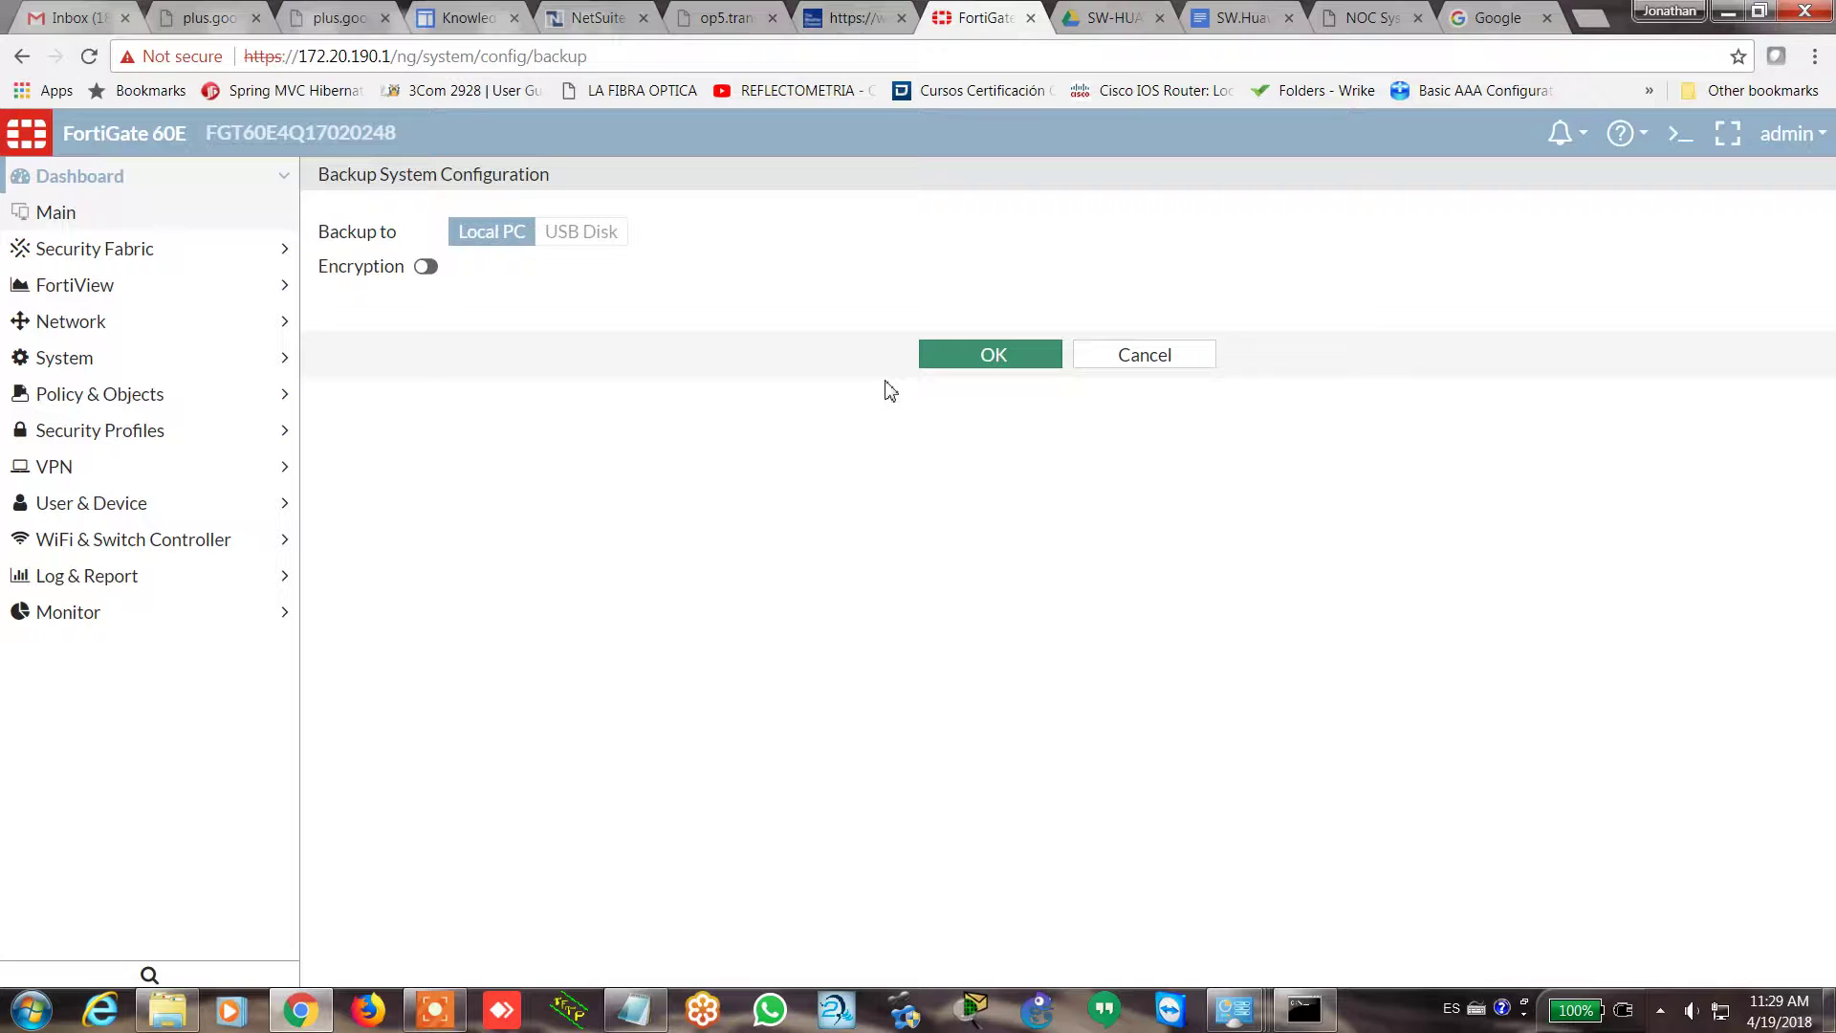
left_click(956, 354)
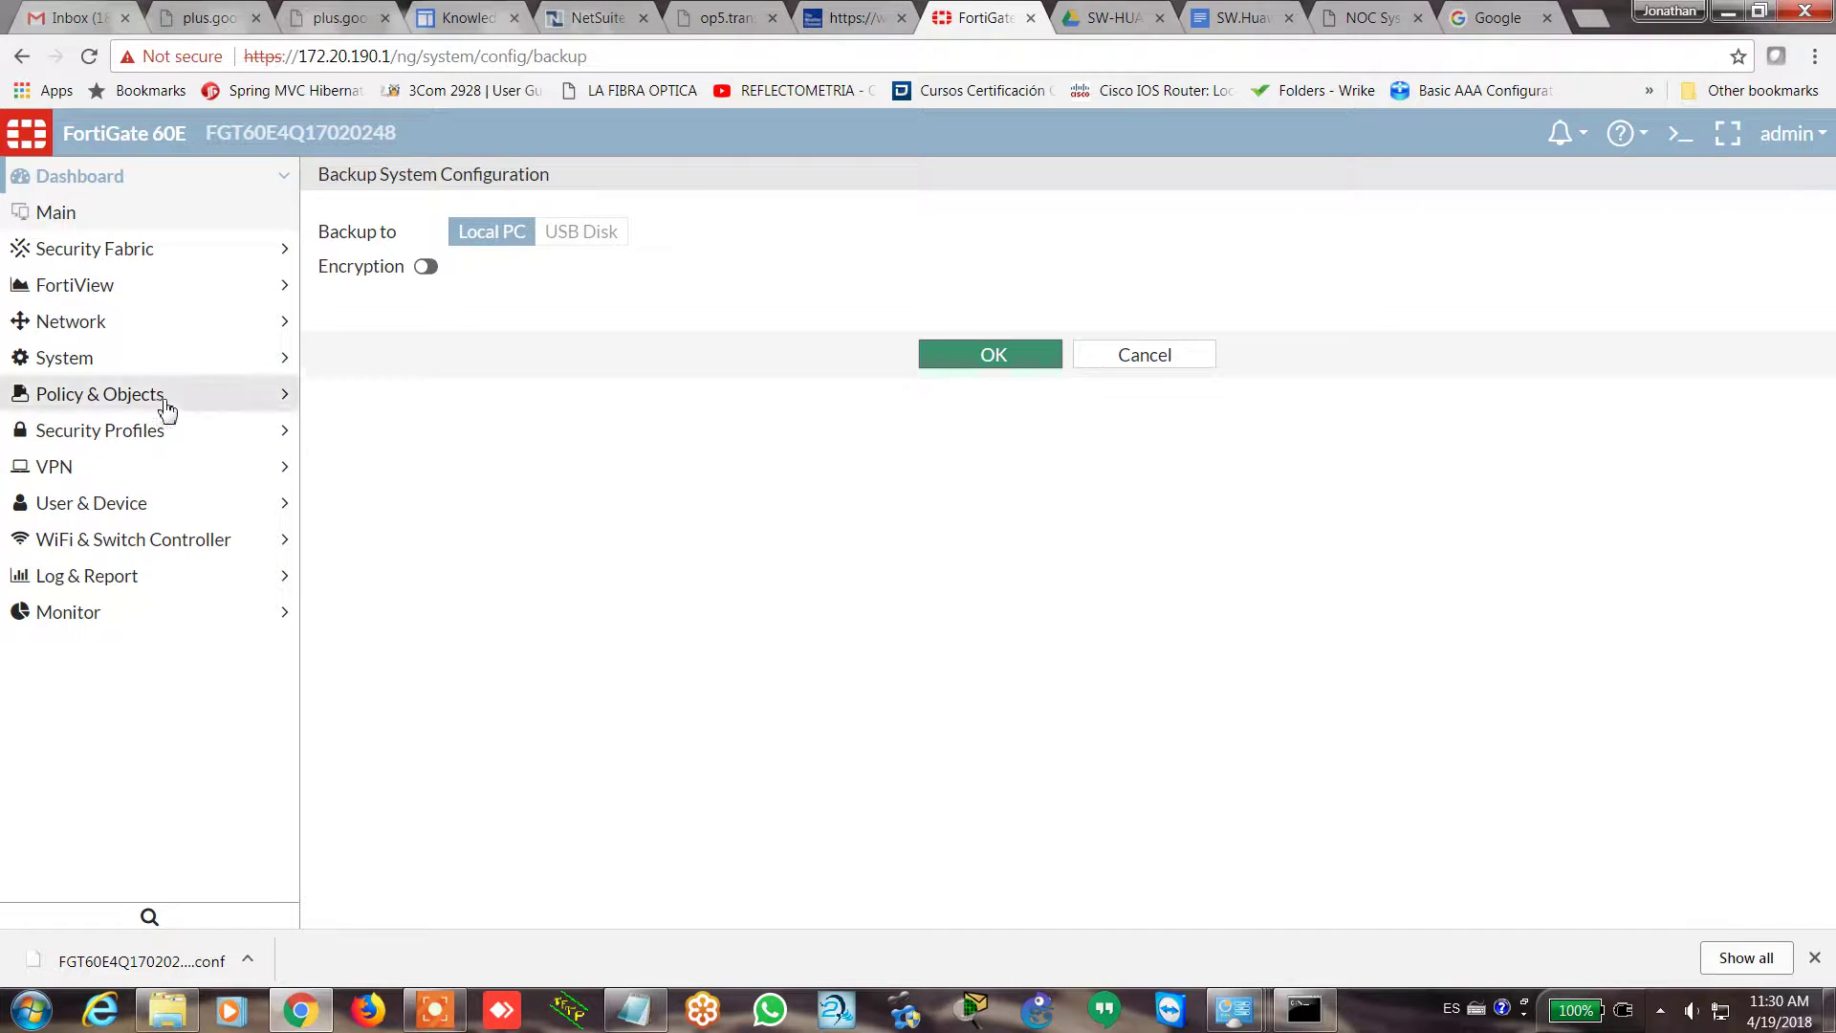
- Enable encryption, enter and confirm the backup password, save an encrypted configuration backup to the local PC, and leave the backup page
left_click(430, 270)
left_click(459, 271)
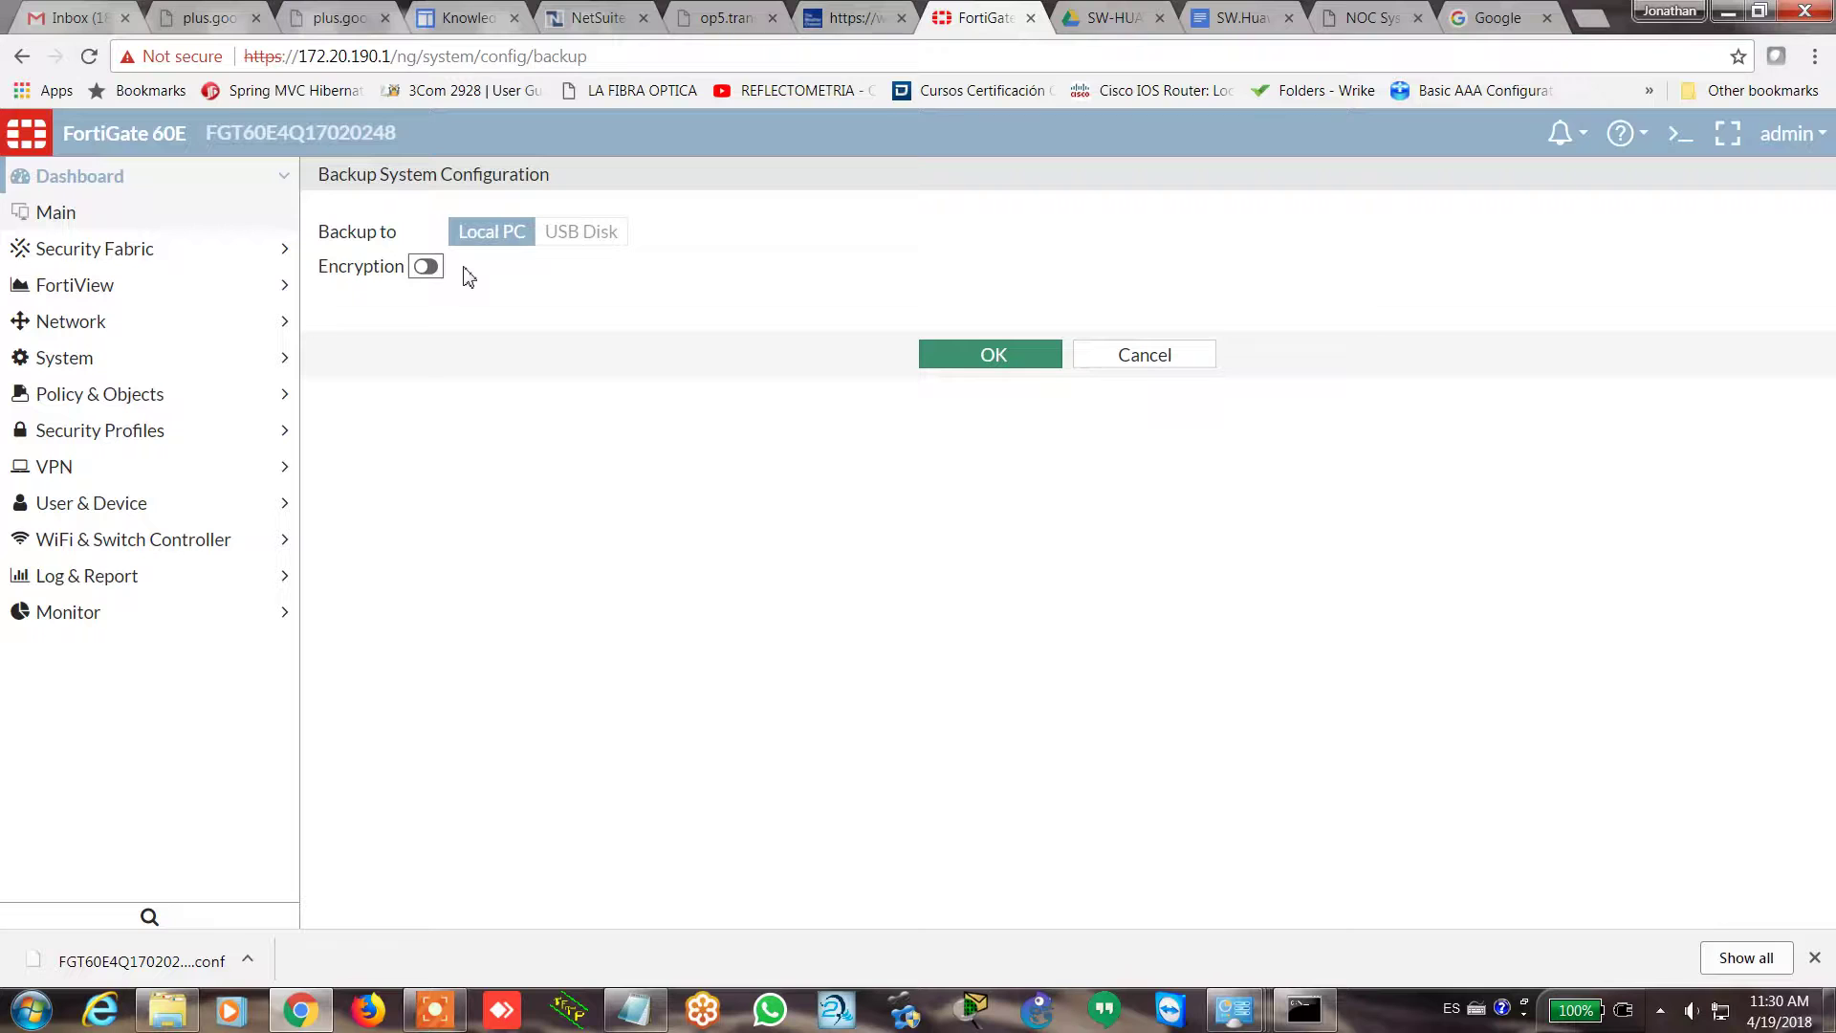
left_click(425, 267)
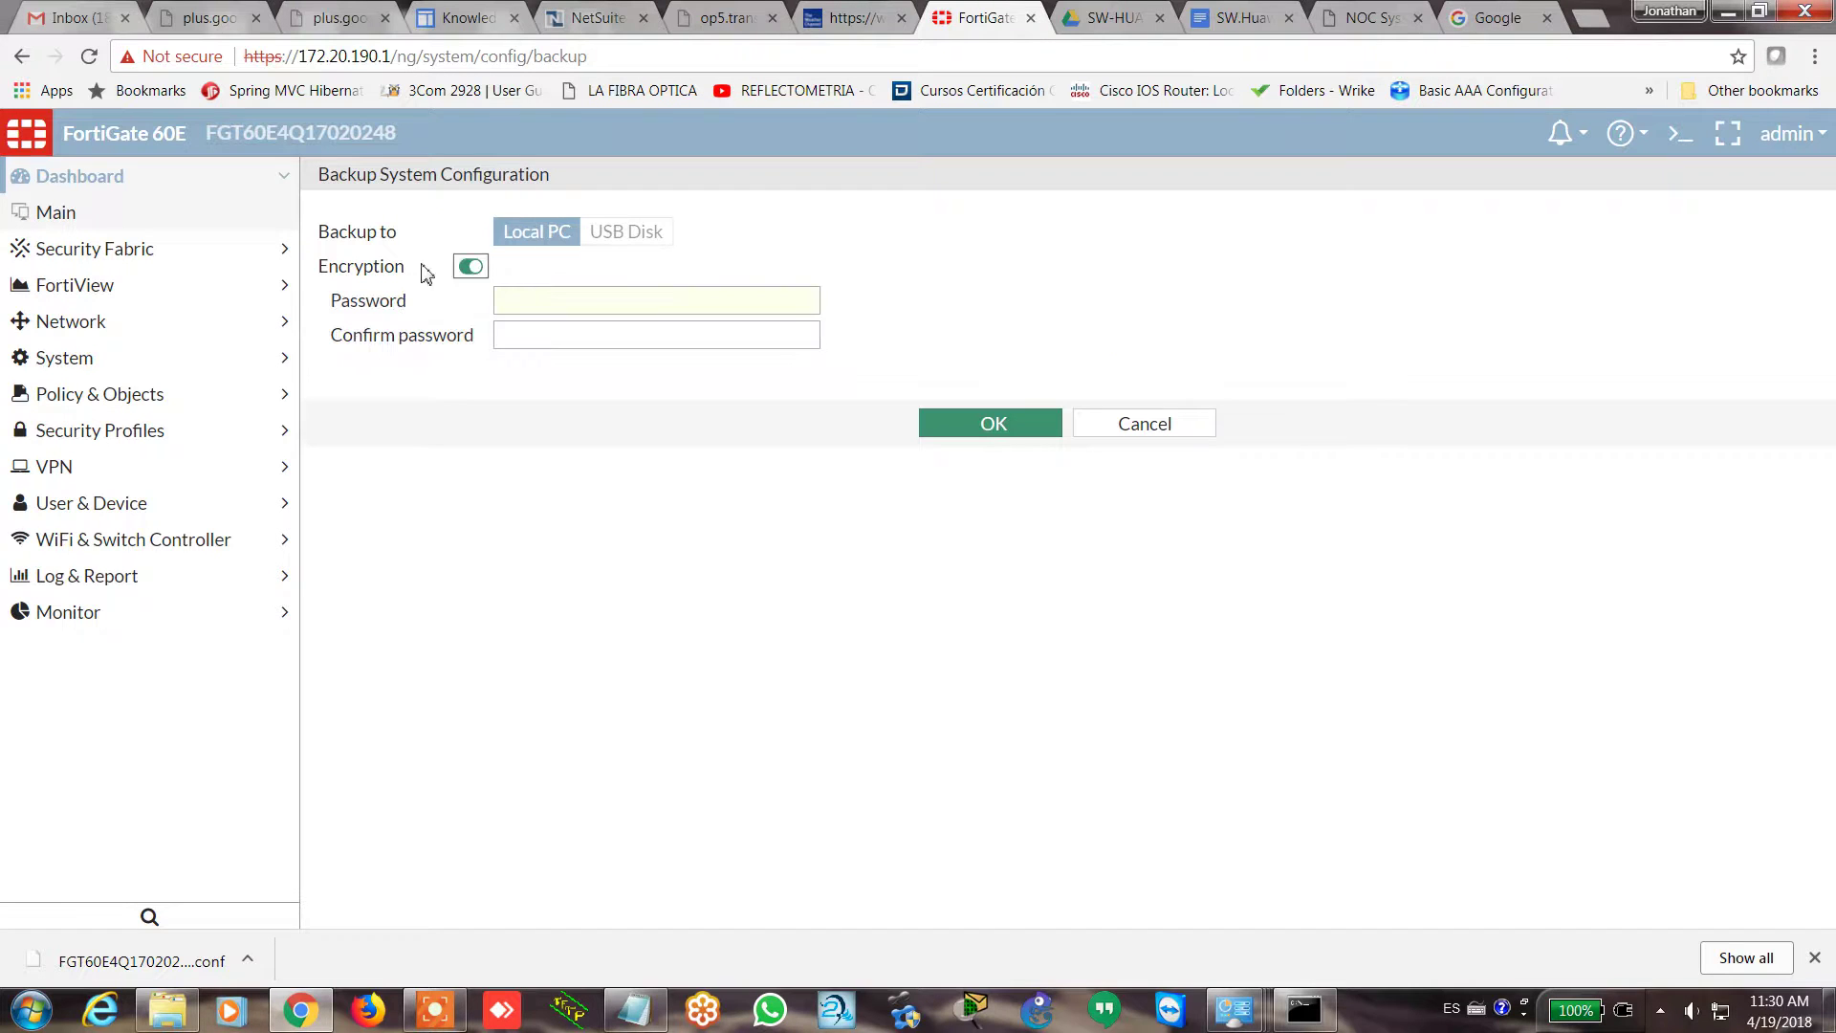
left_click(521, 299)
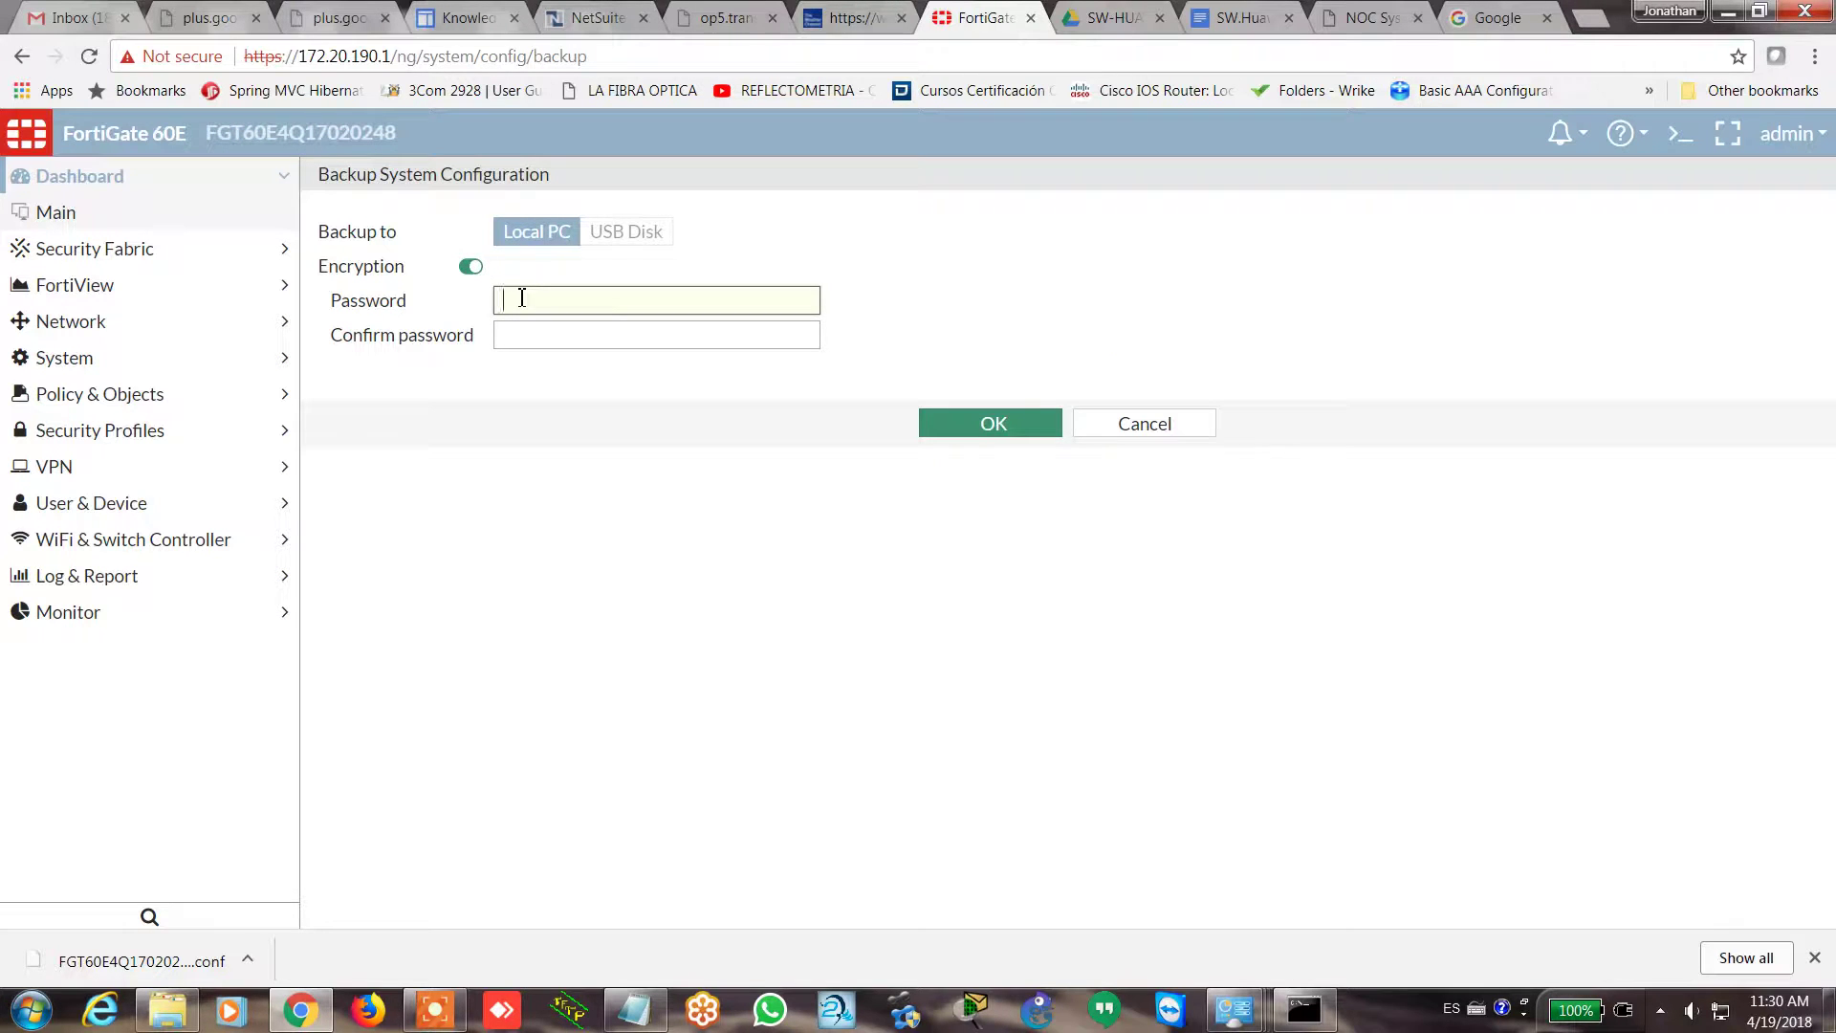
type("********")
key("Tab")
type("********")
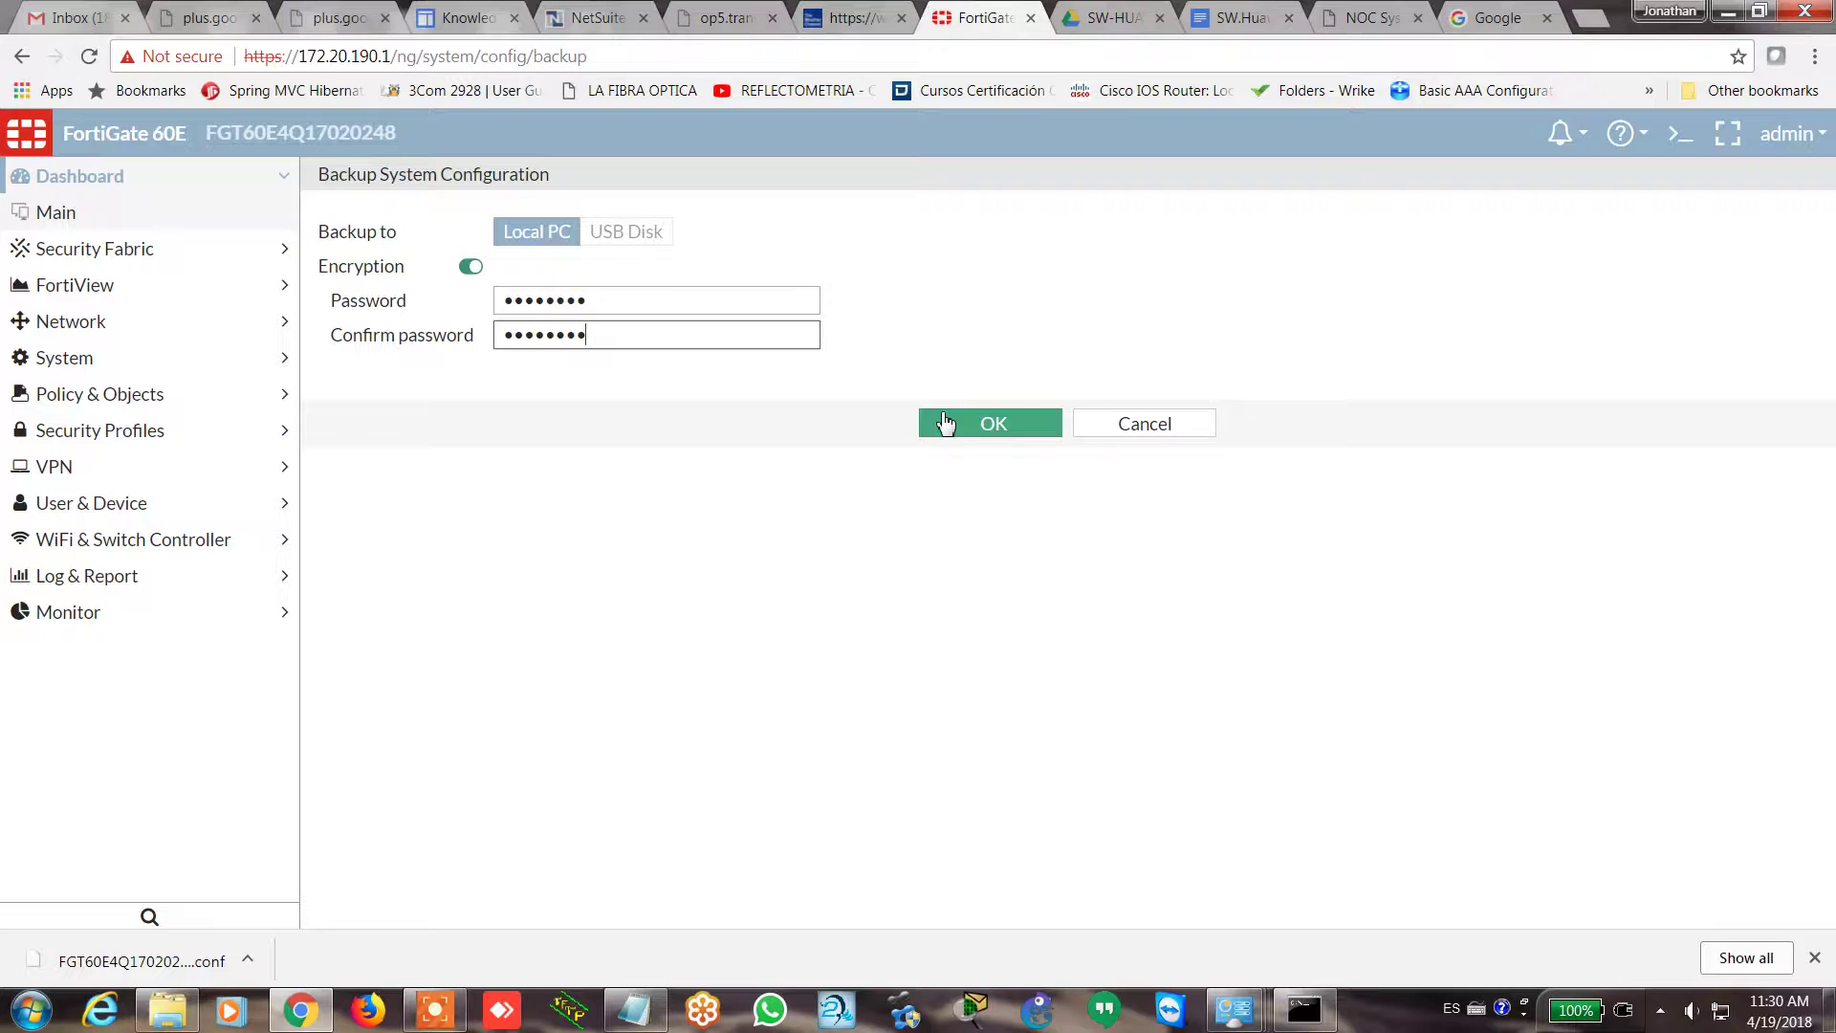
left_click(945, 423)
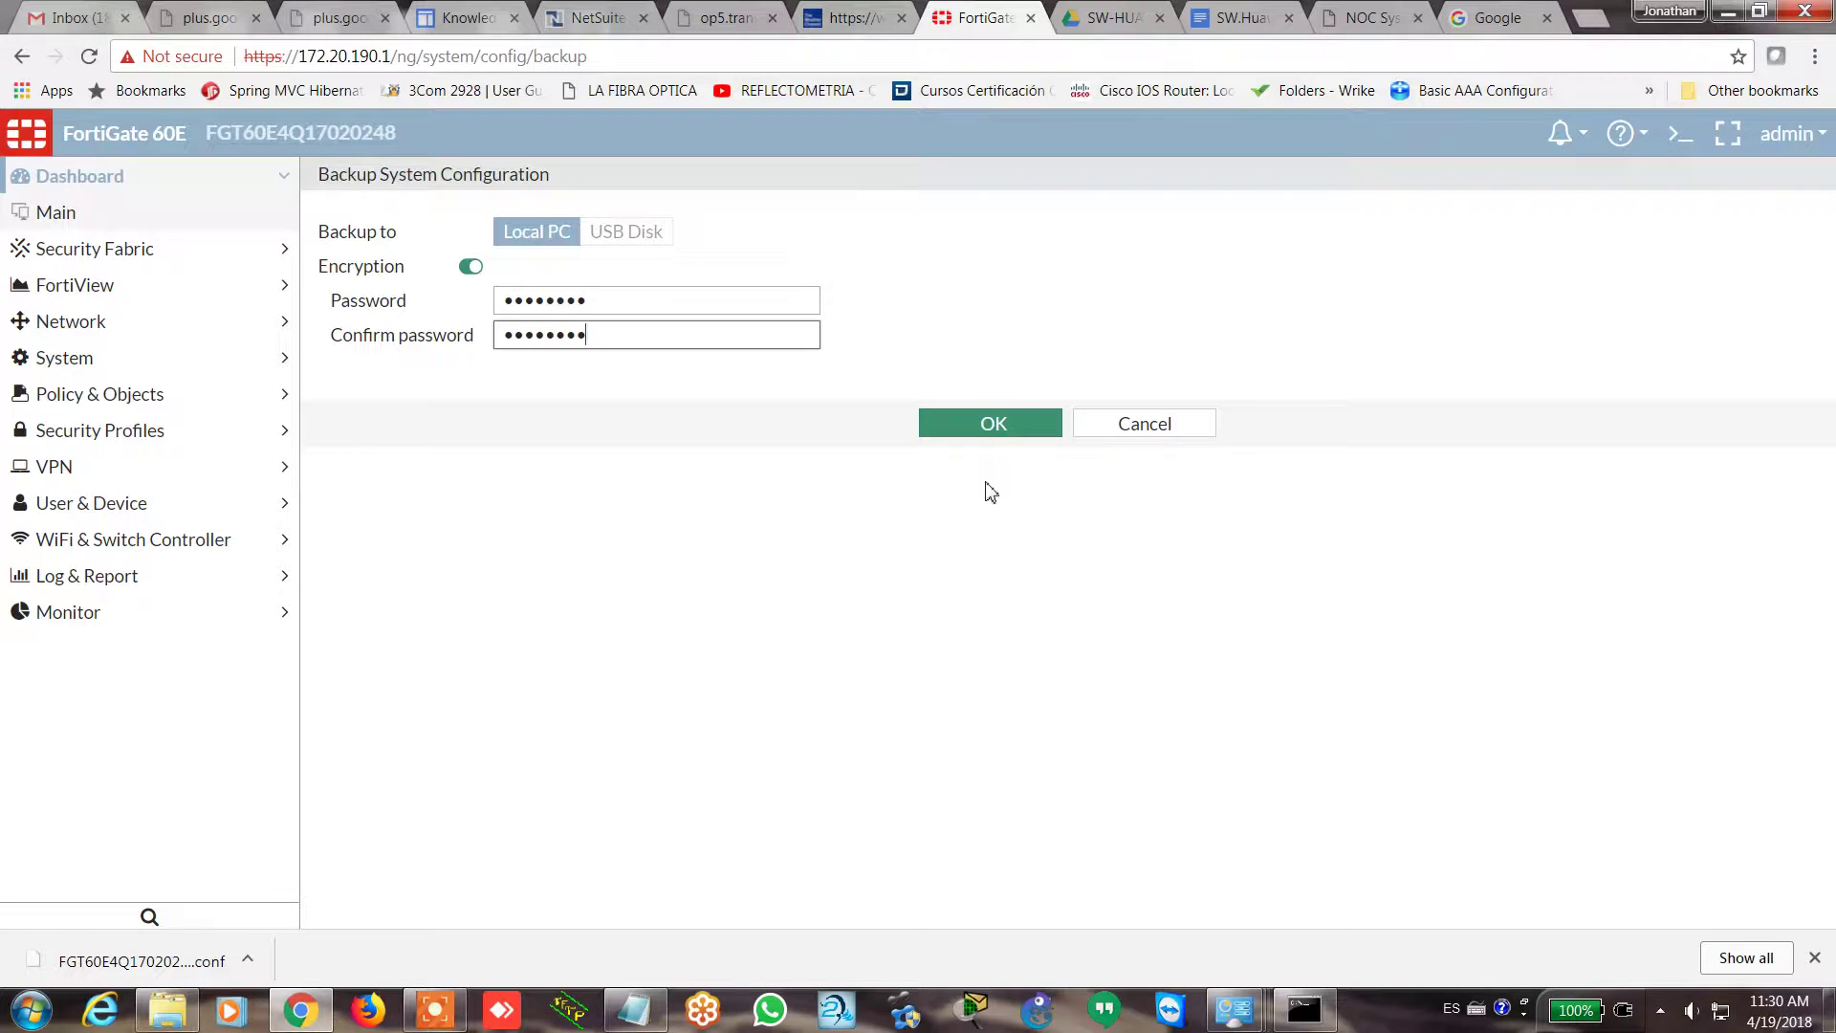
left_click(971, 432)
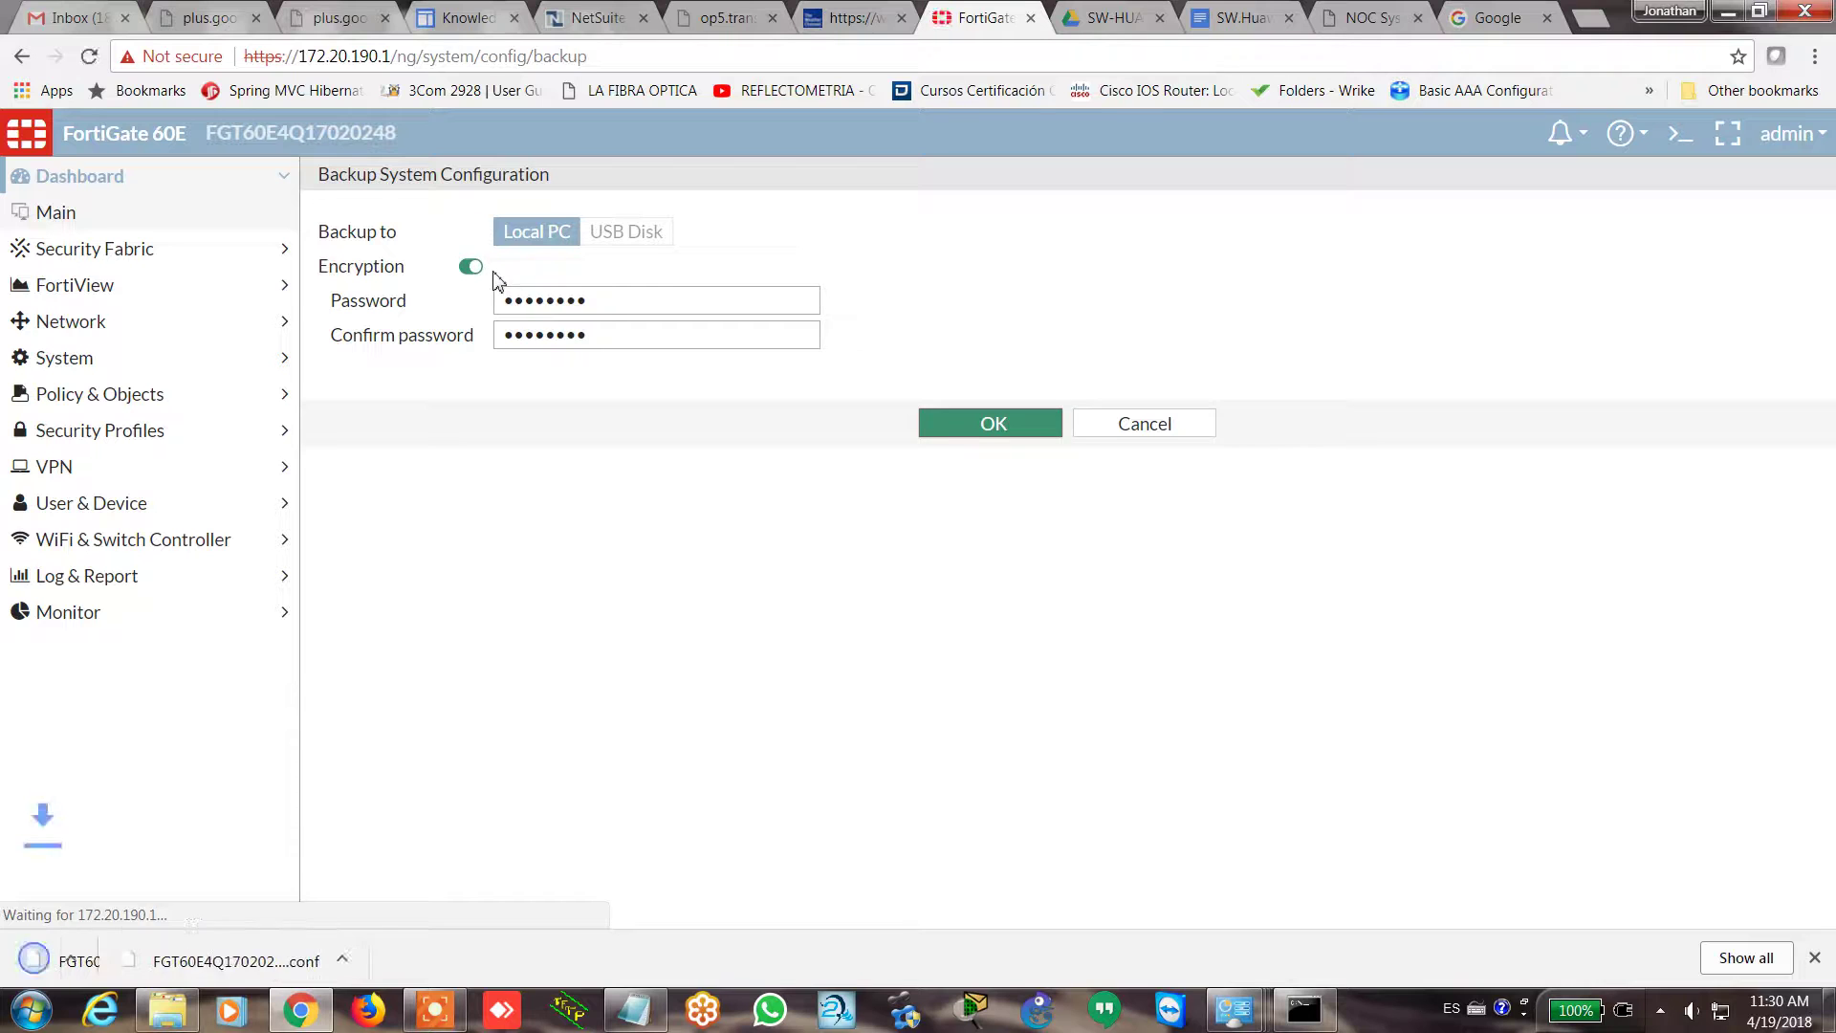
left_click(470, 268)
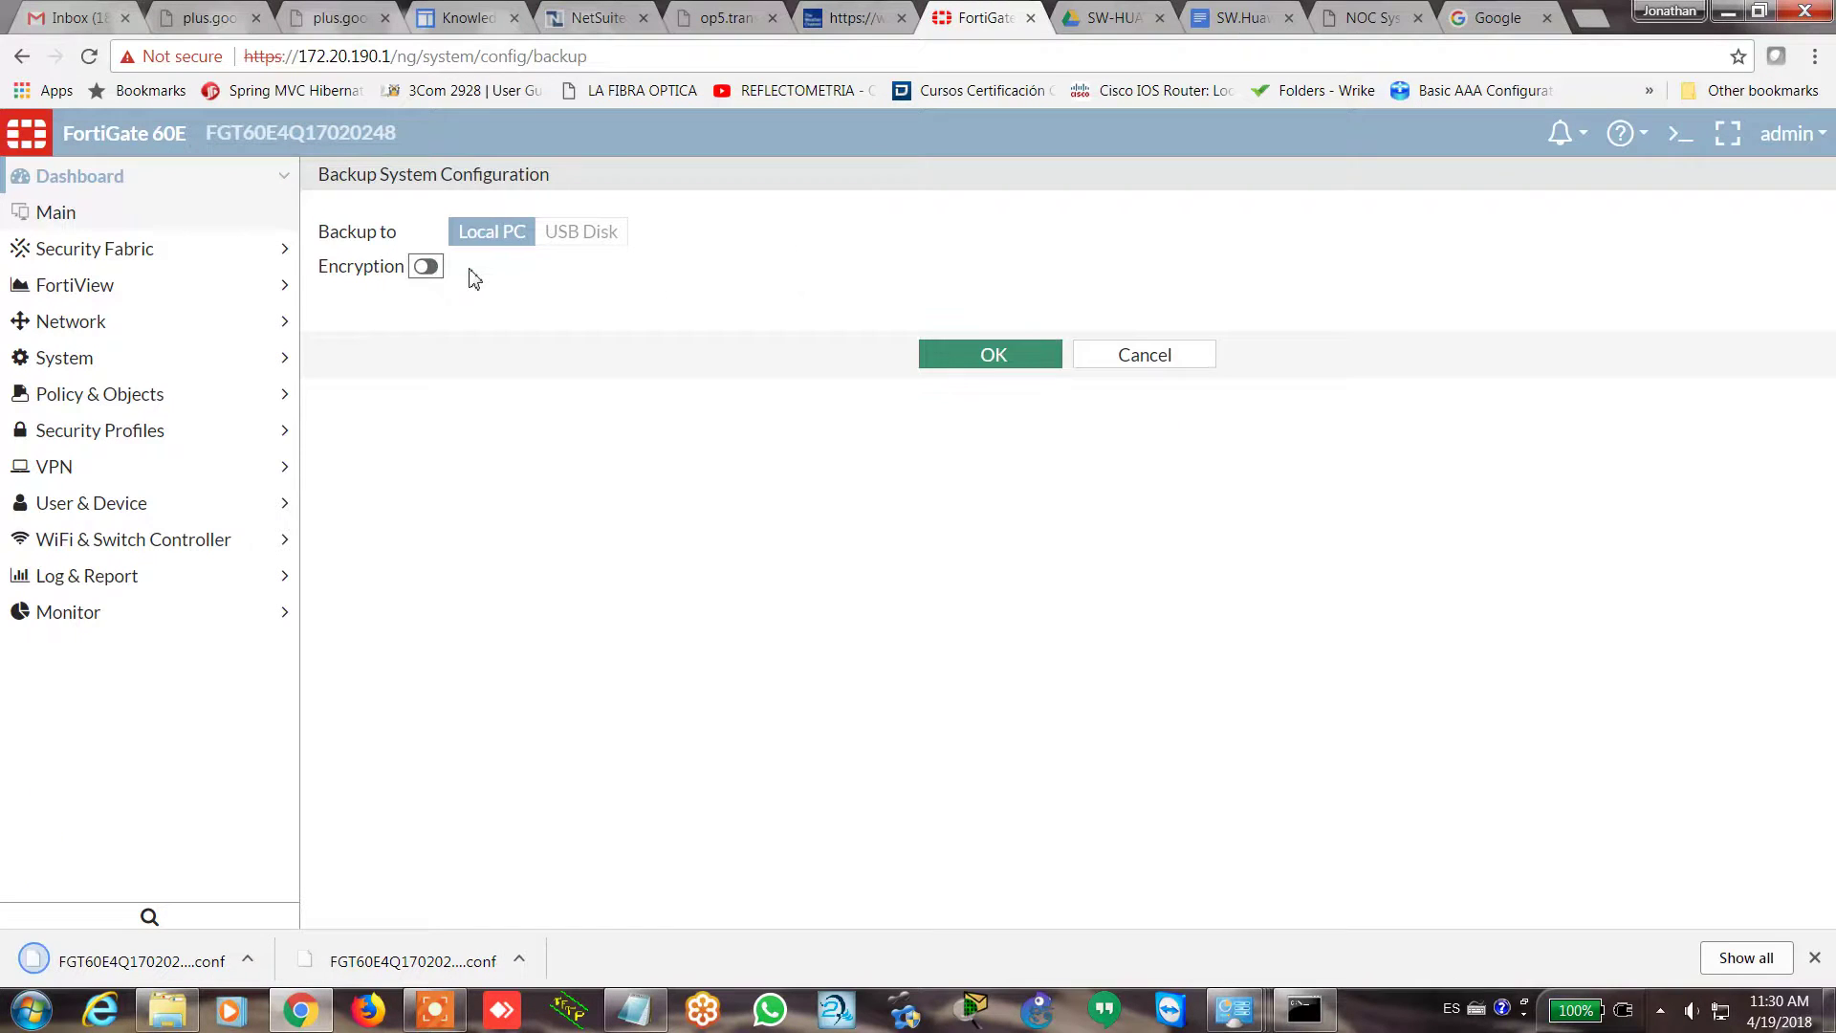
left_click(1112, 359)
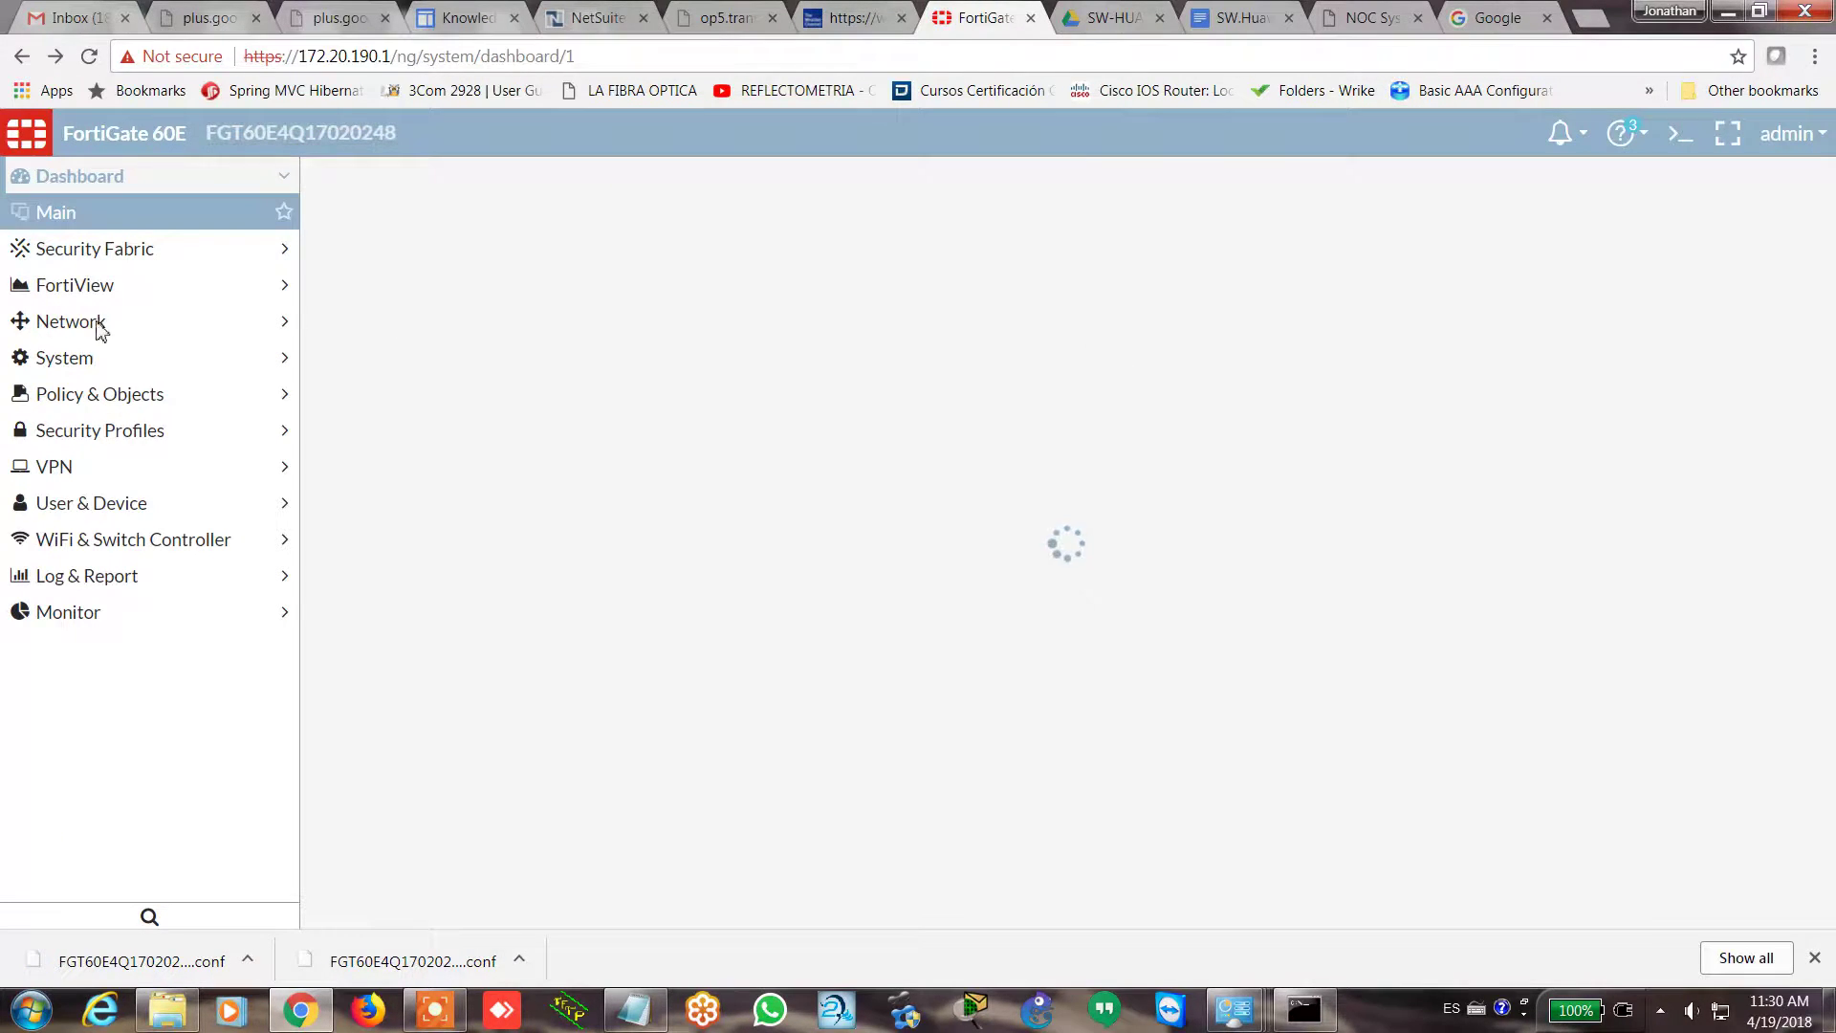
- Open the FortiGuard system settings and review the license information, AntiVirus and IPS updates, and filtering options
left_click(70, 365)
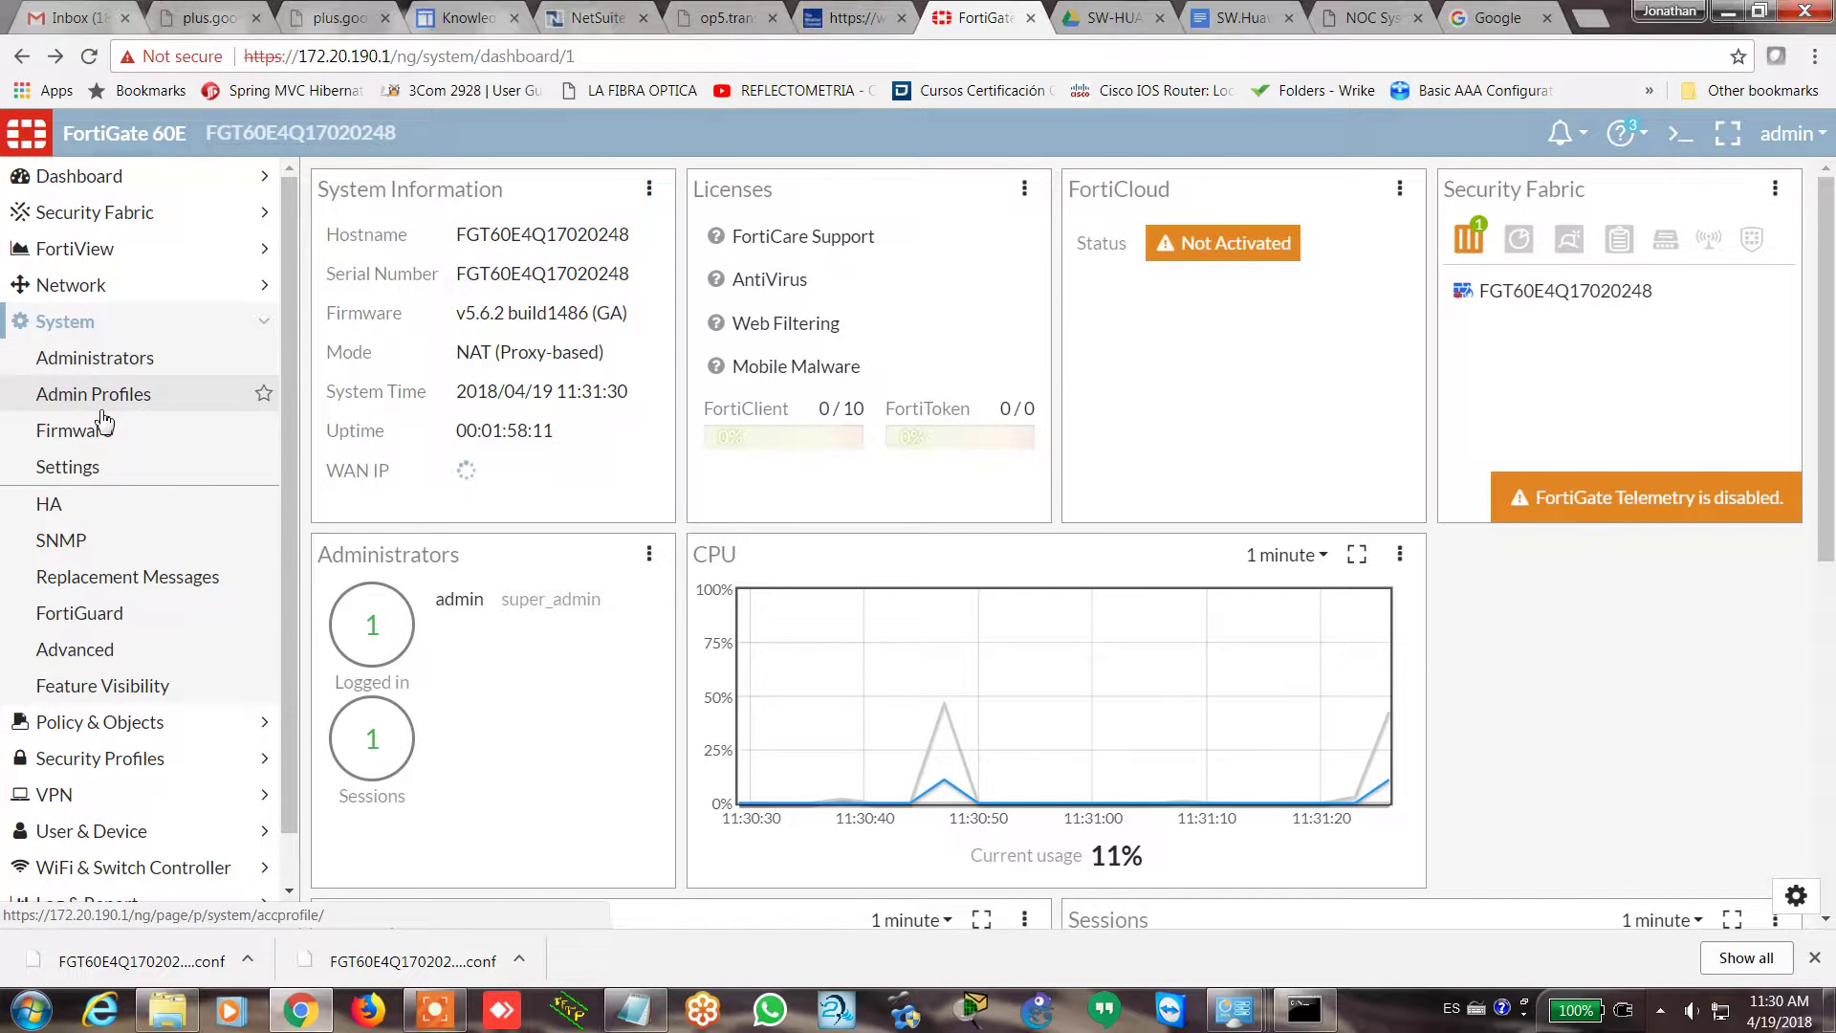
left_click(107, 620)
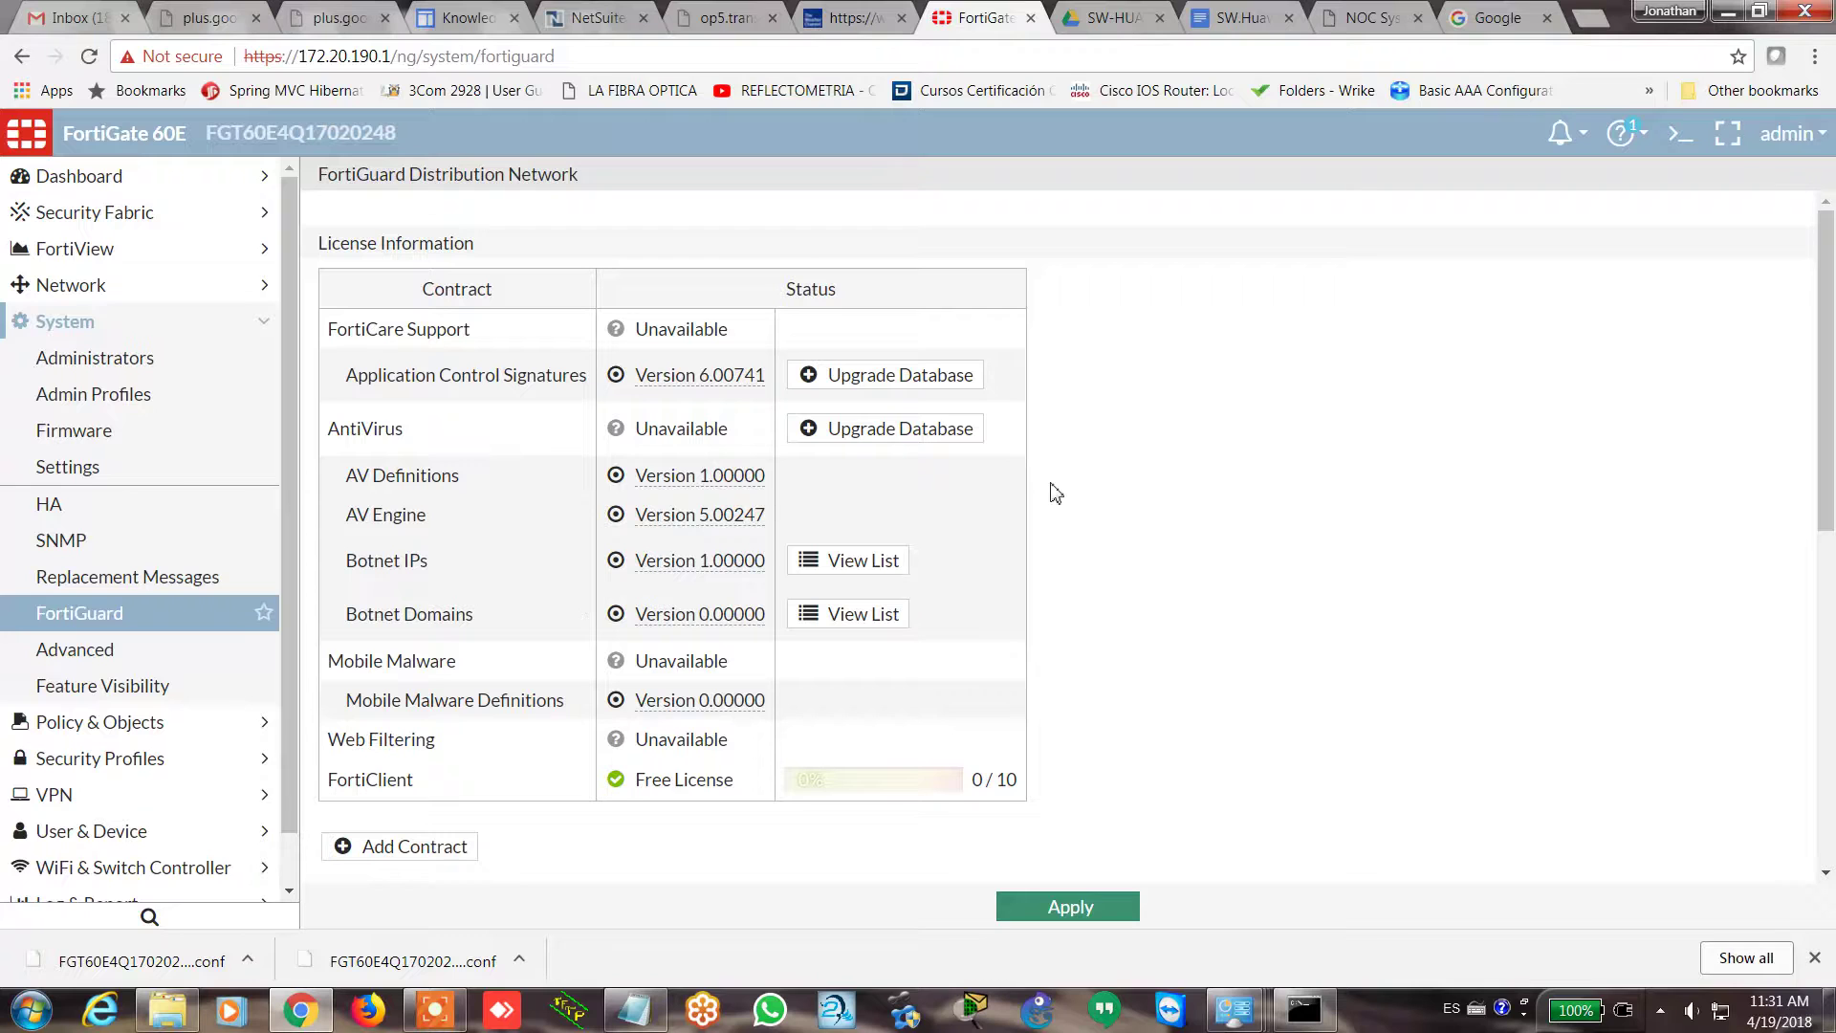
left_click_drag(1825, 395, 1831, 617)
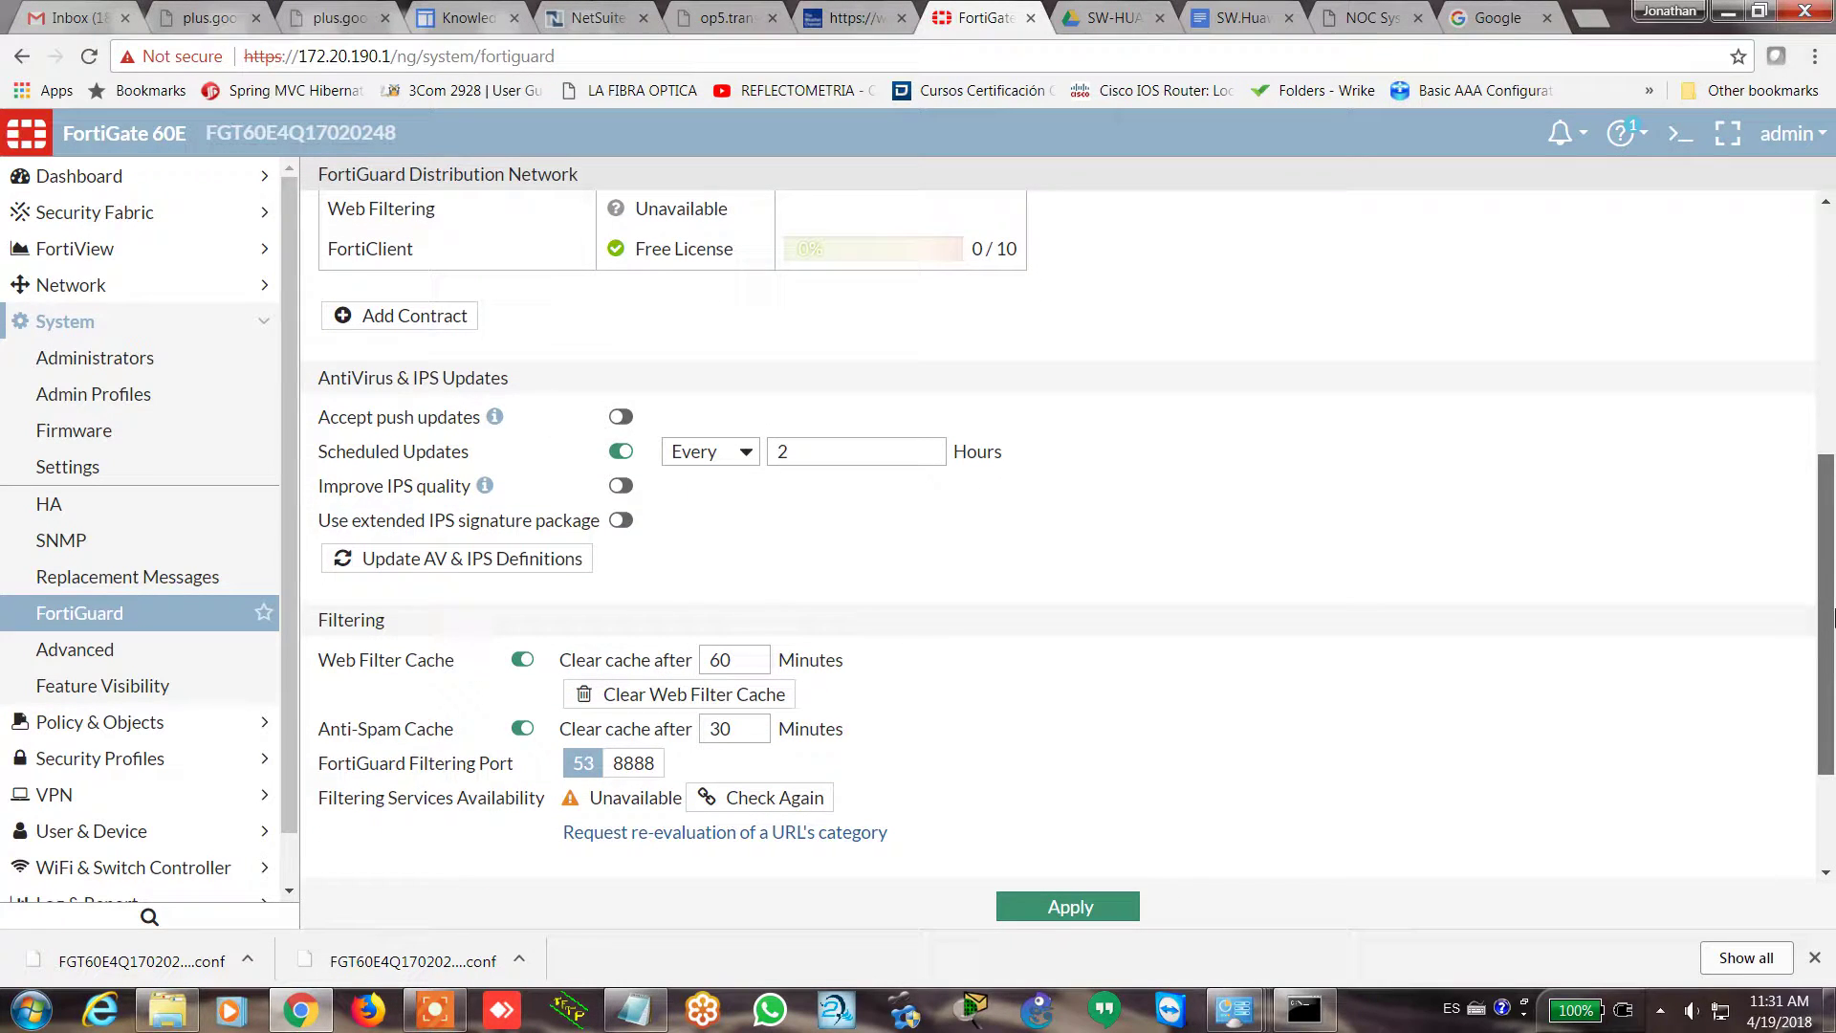
scroll(1831, 559, "up", 4)
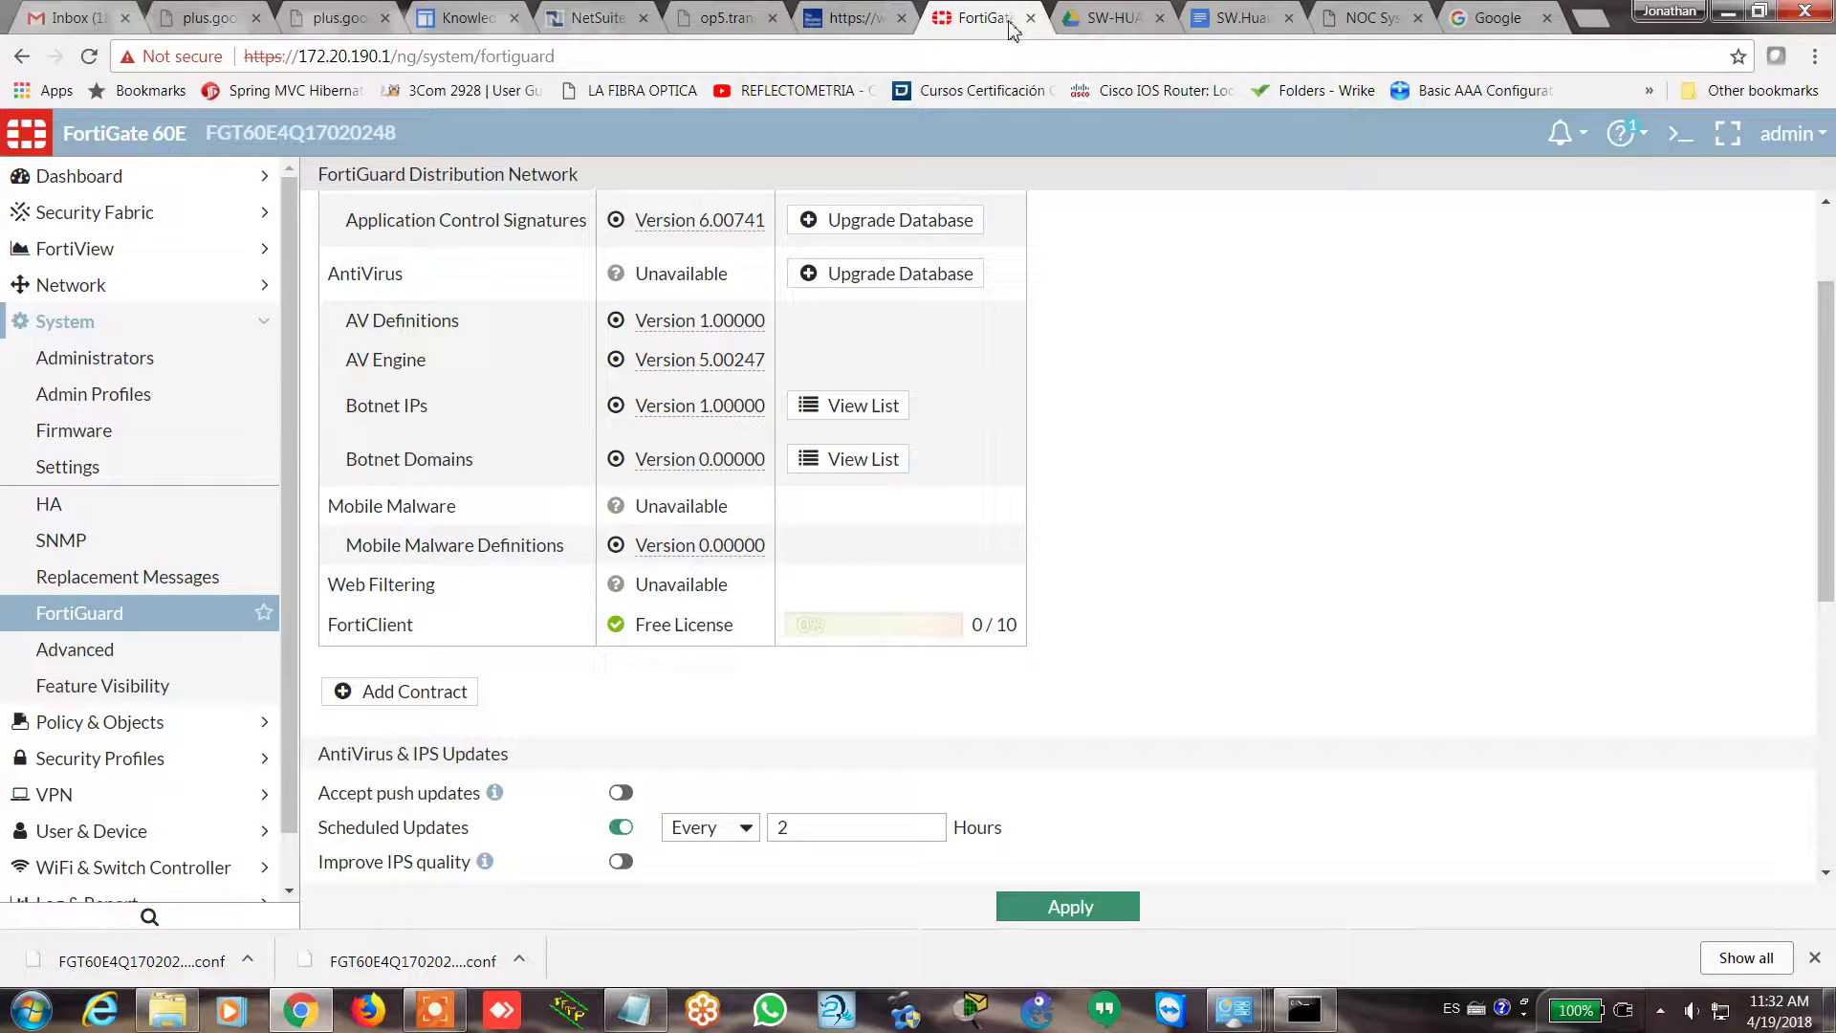
- Switch to the Gmail inbox and search the messages for the contact's name
left_click(67, 17)
left_click(422, 139)
type("grecia")
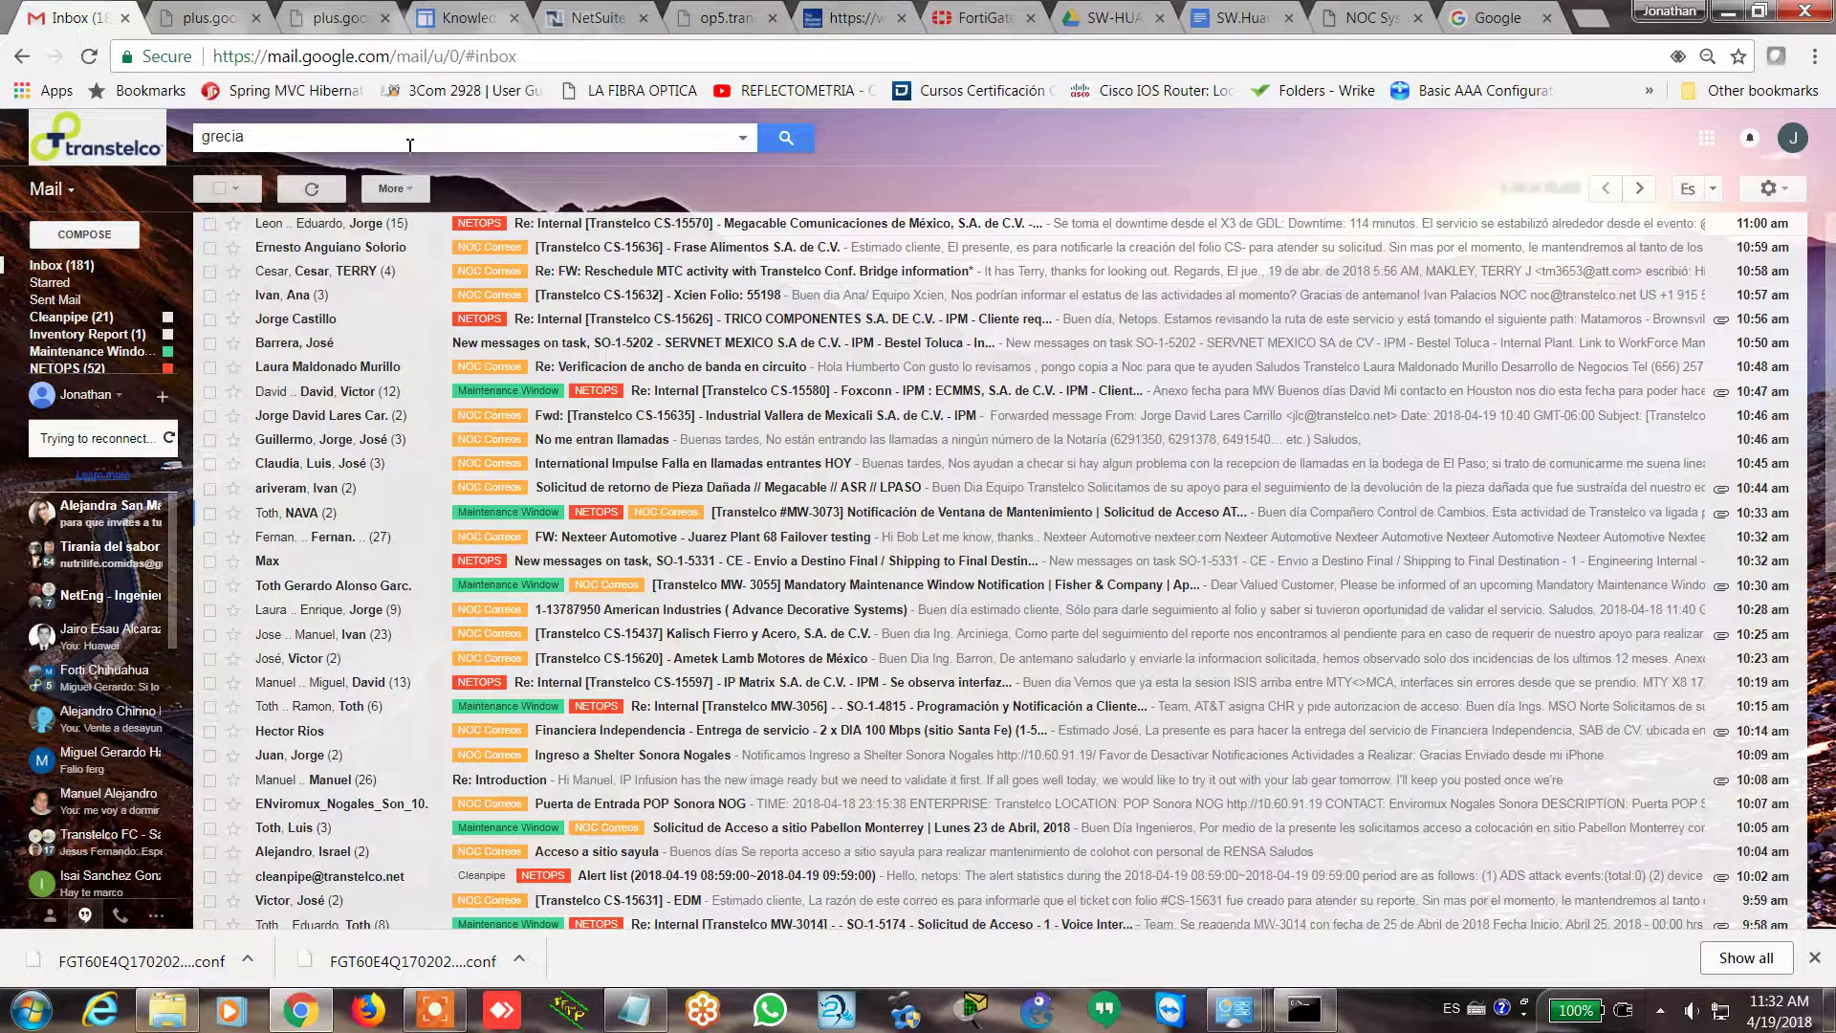
key("Return")
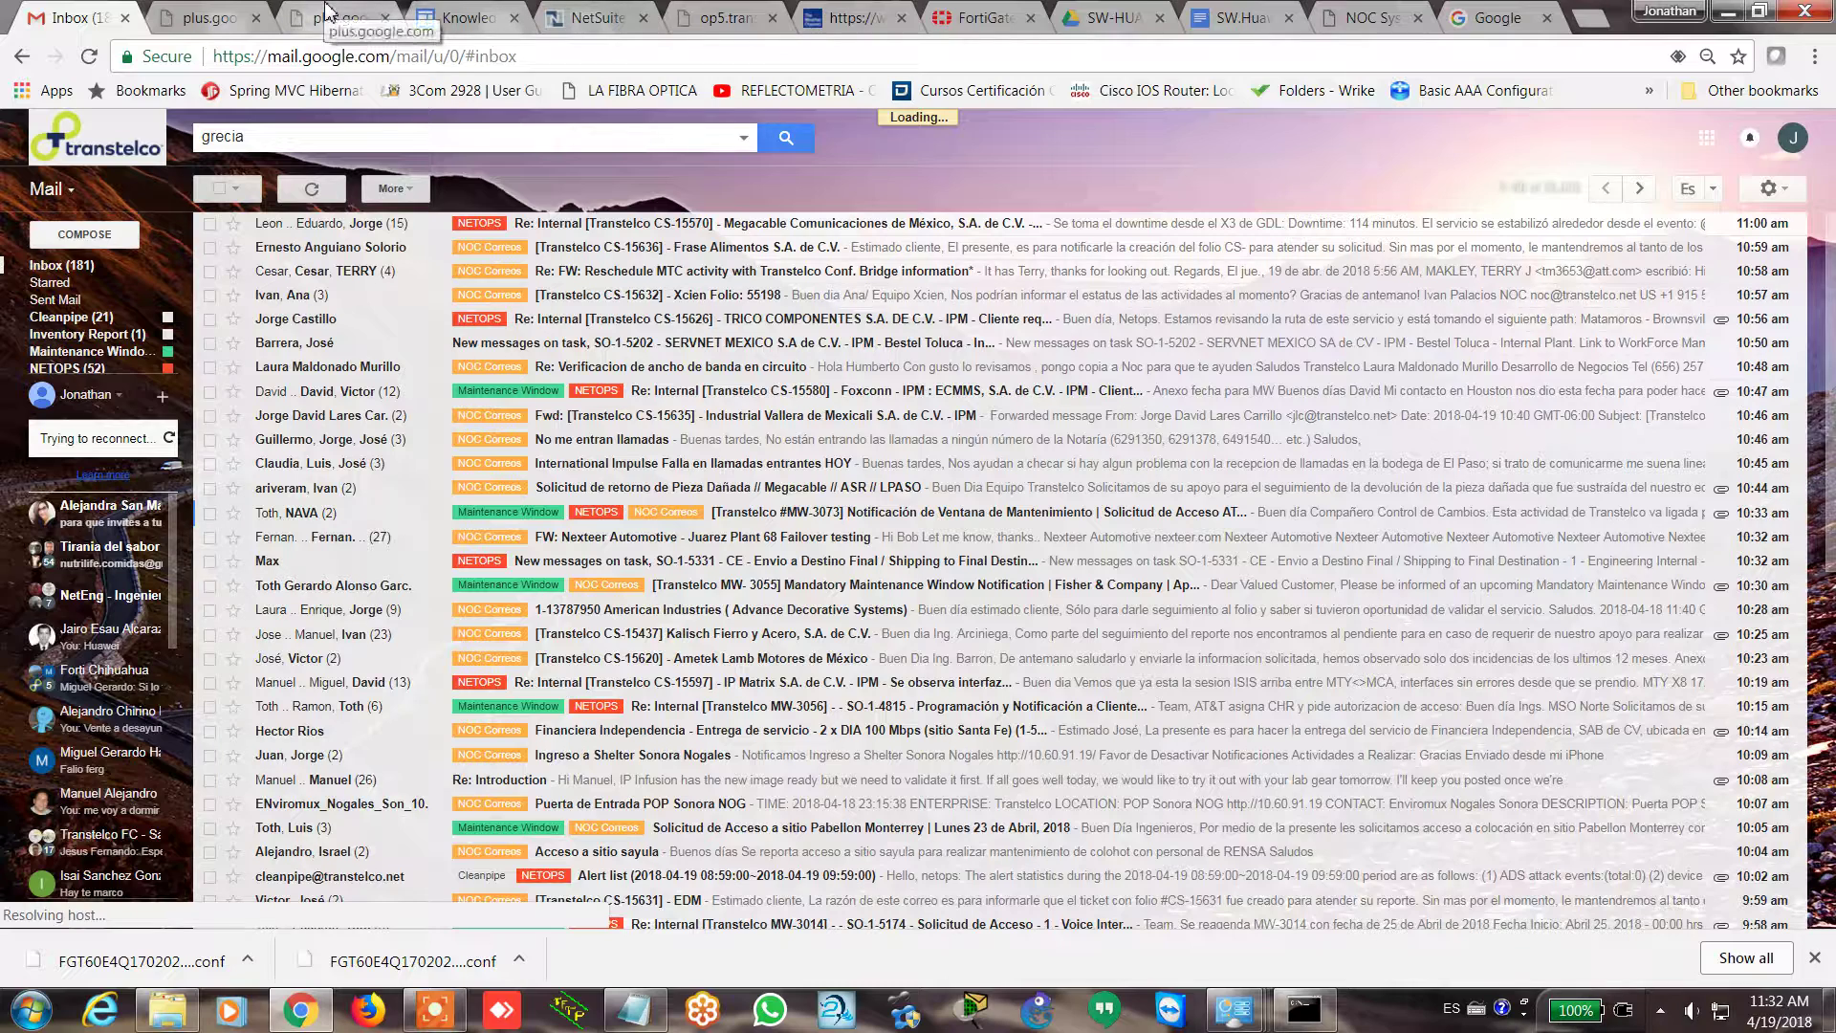
- Switch back to the FortiGate web interface and open its CLI console
left_click(966, 15)
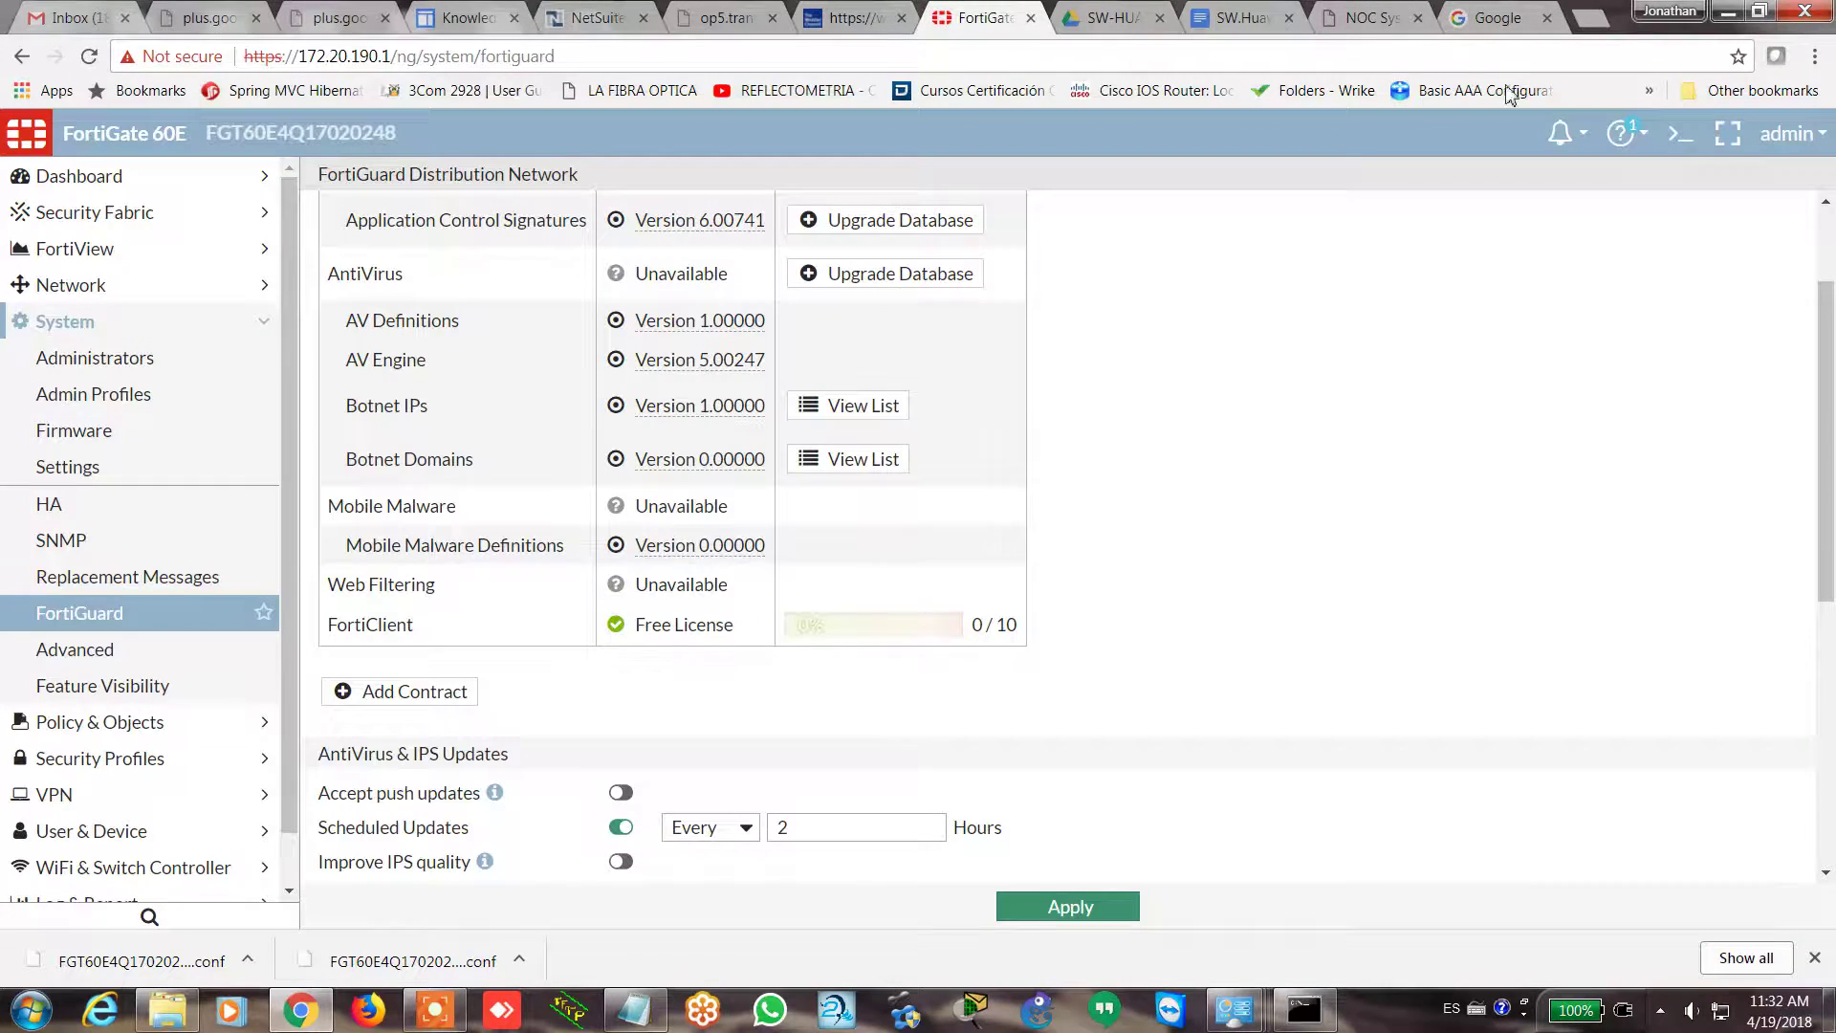
left_click(1680, 135)
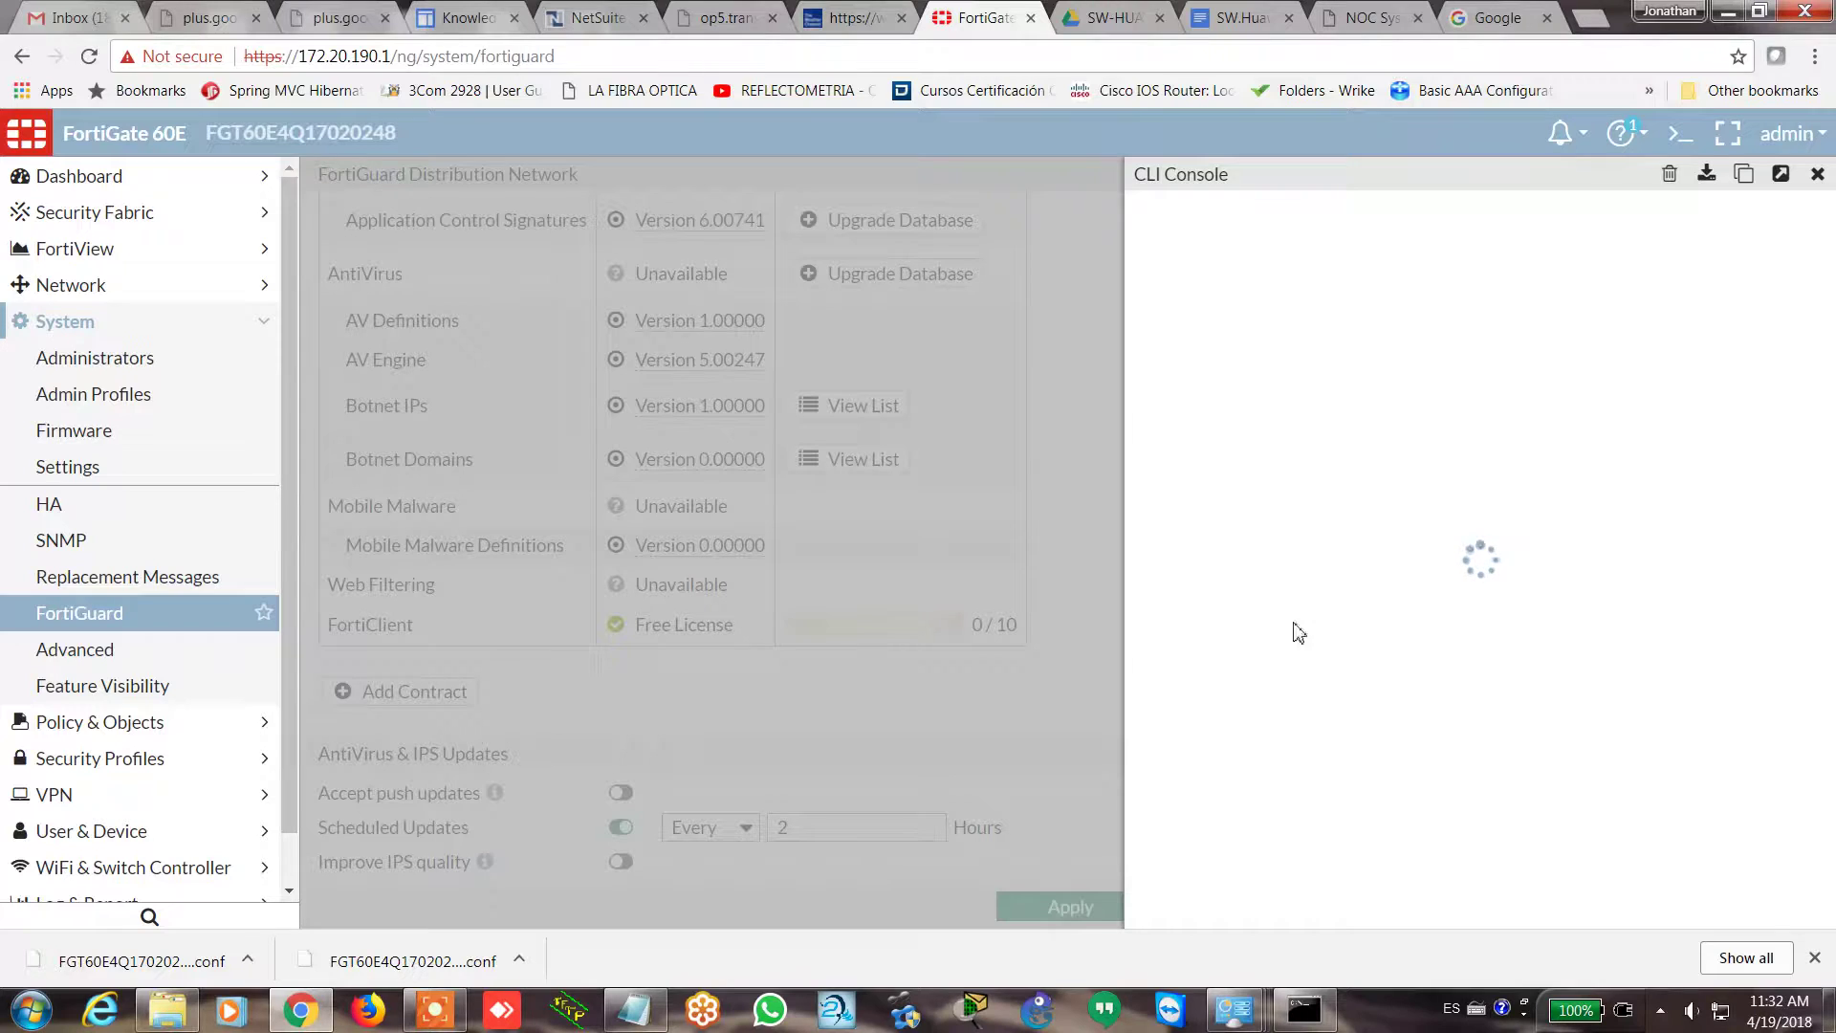
left_click(432, 1021)
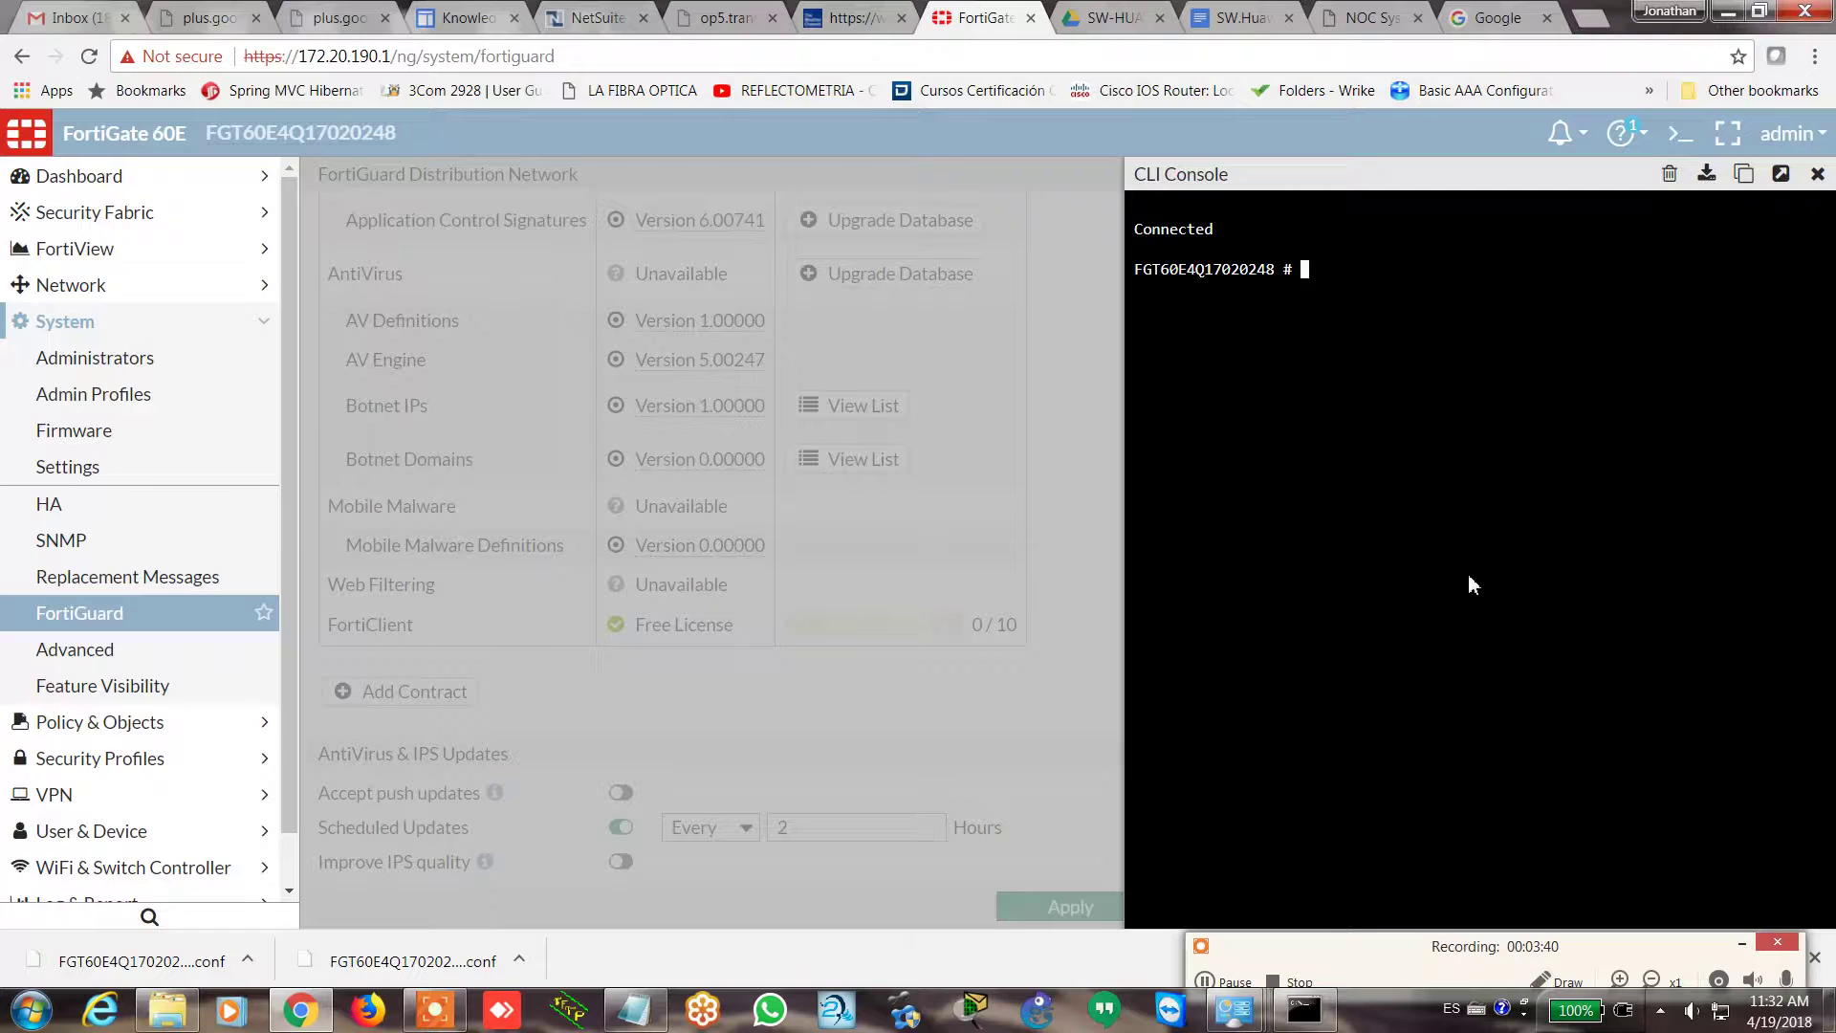
- Run the command "execute update-av" in the CLI console to update the antivirus definitions
type("excute up")
key("Return")
key("Up")
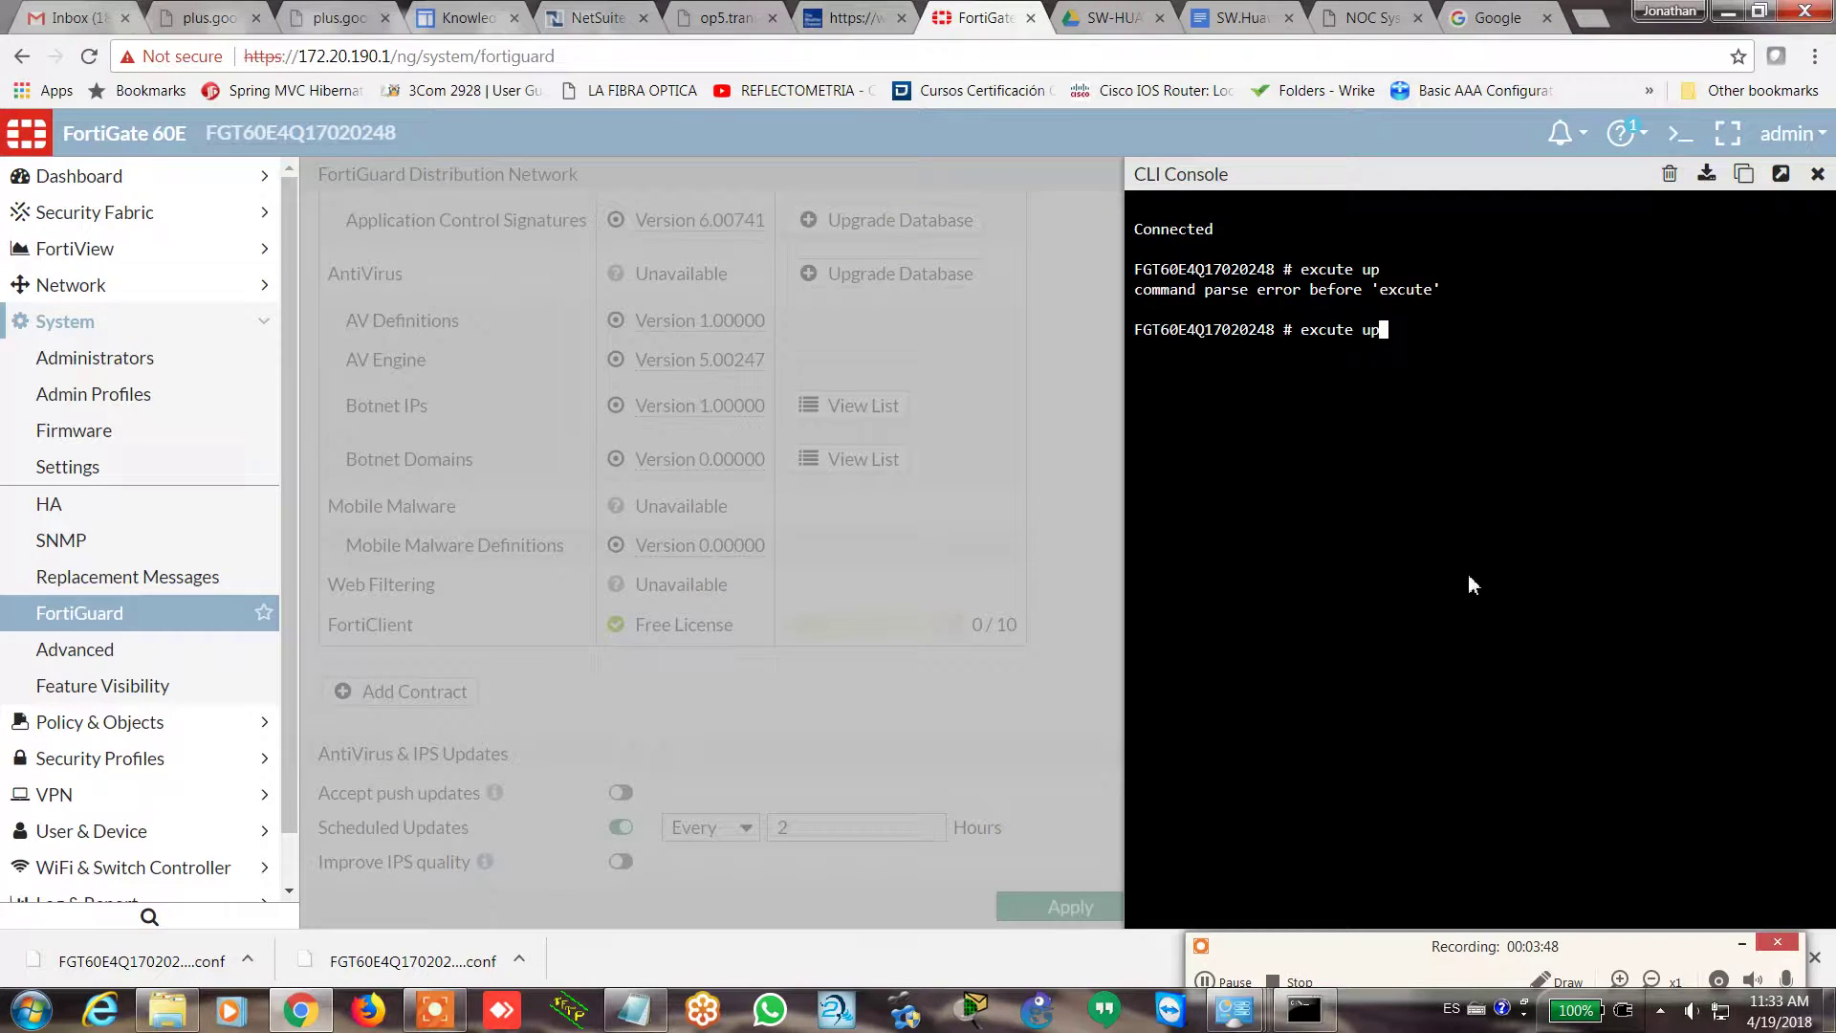
key("BackSpace")
key("BackSpace")
key("BackSpace")
key("BackSpace")
key("BackSpace")
key("BackSpace")
type("ecute update-av")
key("Return")
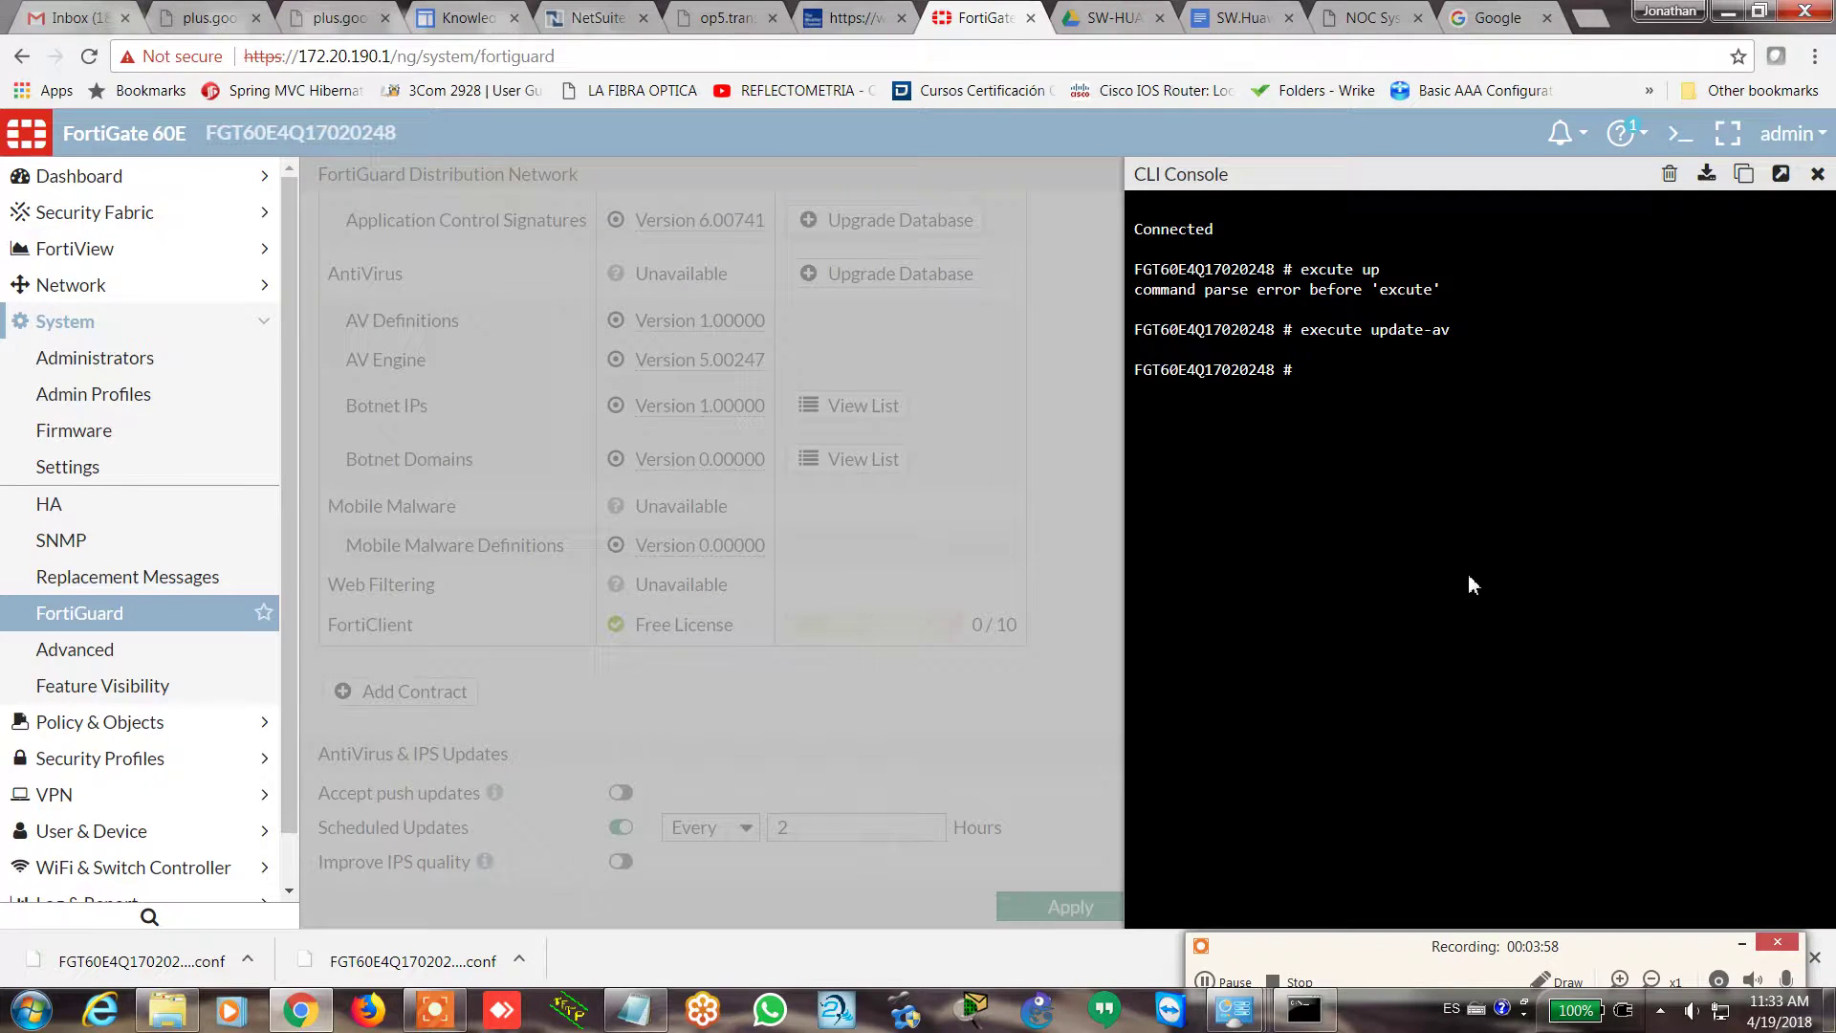